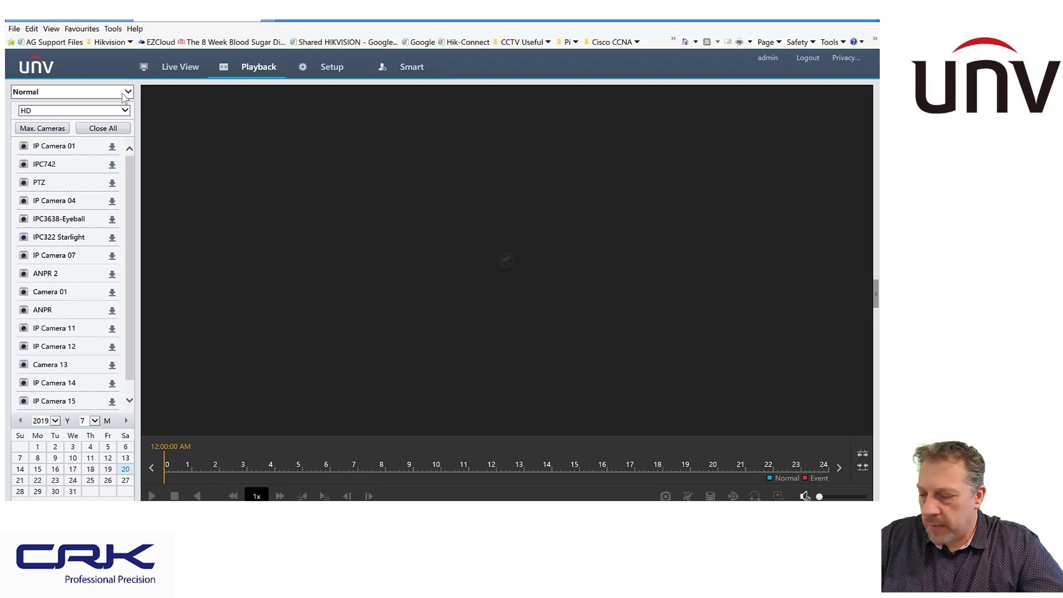
# Play the ANPR camera's 19 July 2019 recording from the motion event at about 08:31:33.
pyautogui.click(44, 311)
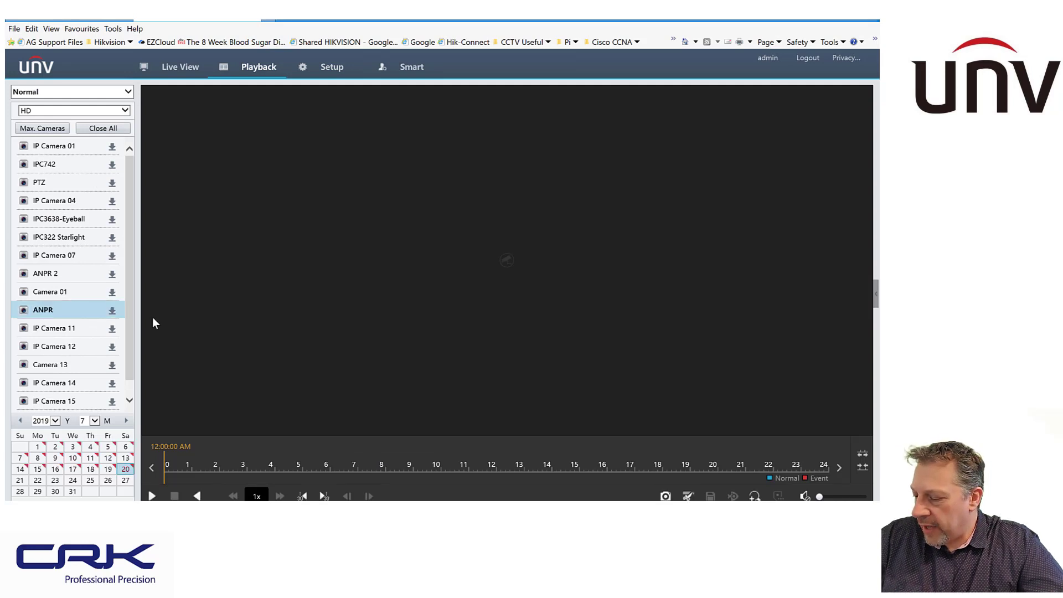
pyautogui.click(107, 469)
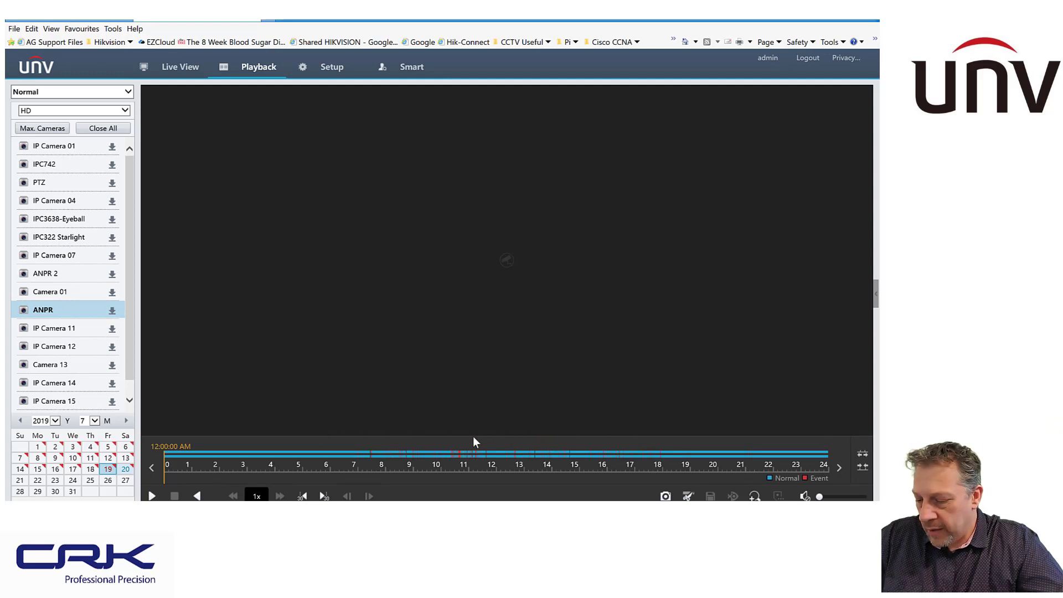
pyautogui.click(412, 458)
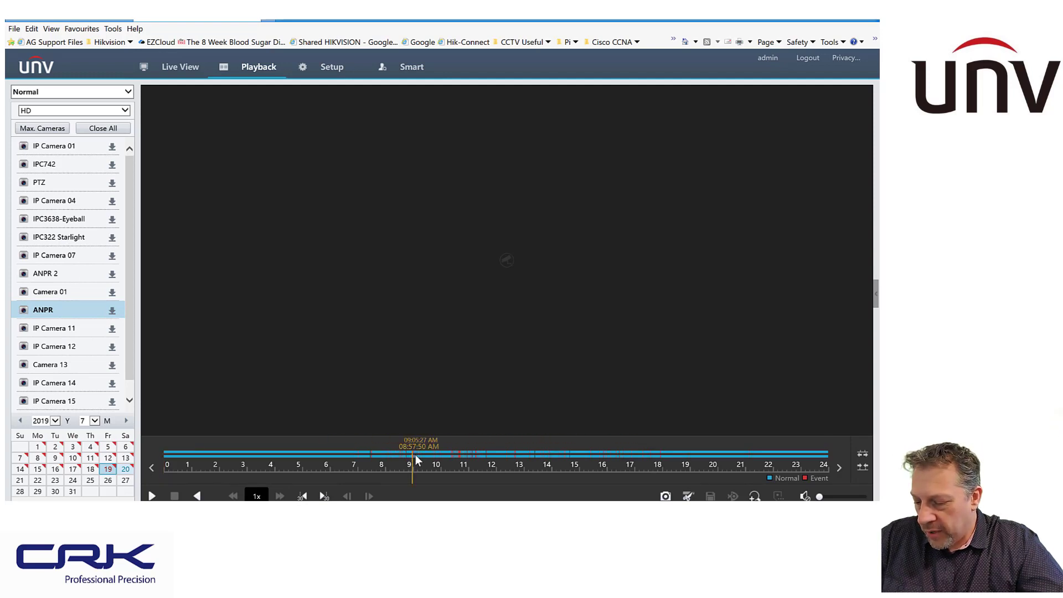
pyautogui.scroll(2, 421, 459)
pyautogui.scroll(2, 554, 457)
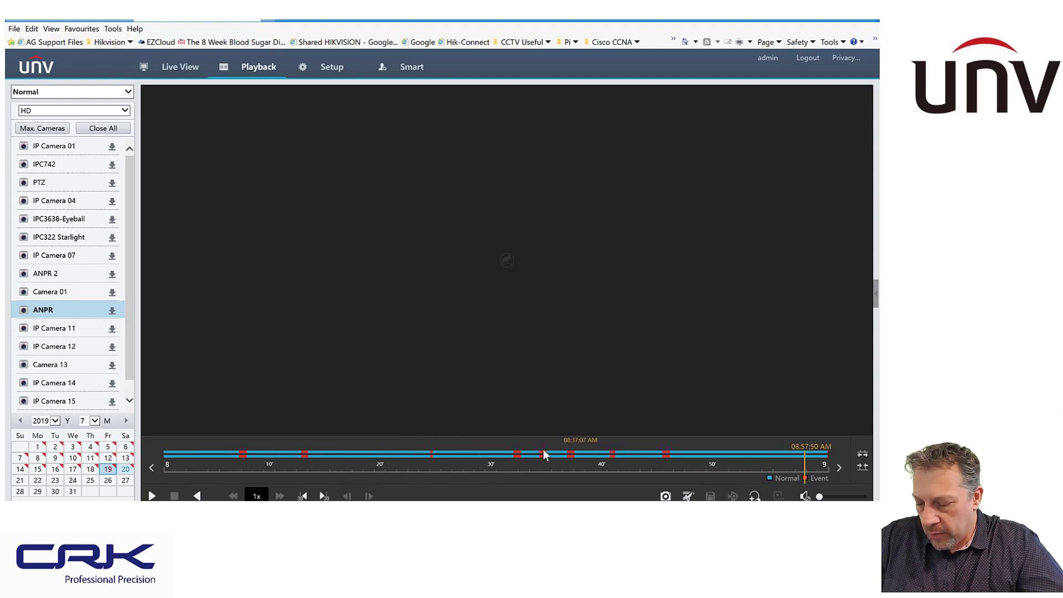
pyautogui.click(515, 458)
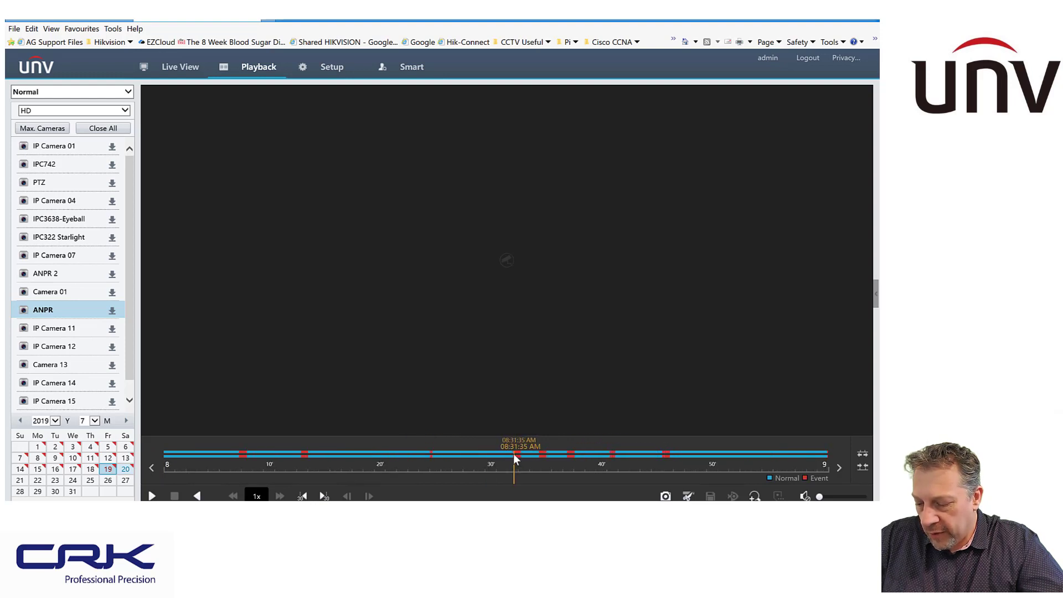
pyautogui.click(151, 496)
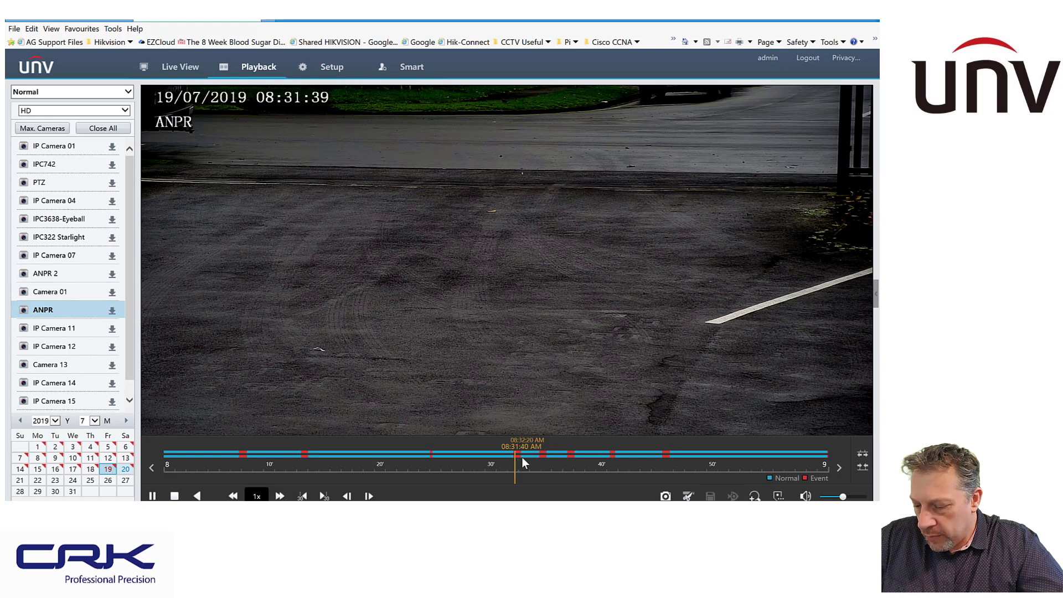
pyautogui.click(513, 454)
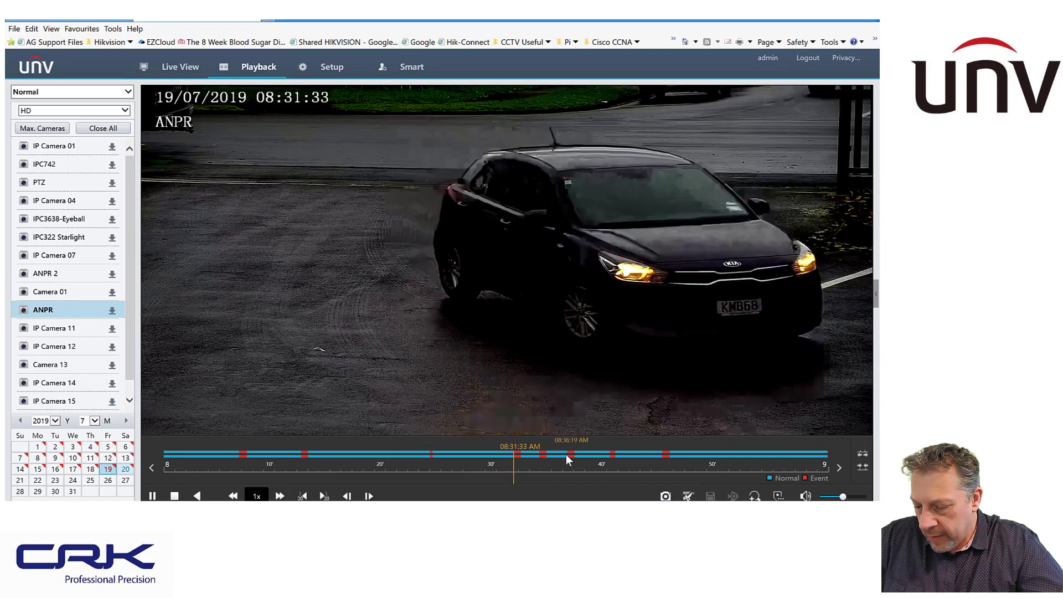
# Jump to the motion event at about 08:36, pause it and advance frame by frame until the green car's plate is clear.
pyautogui.click(567, 454)
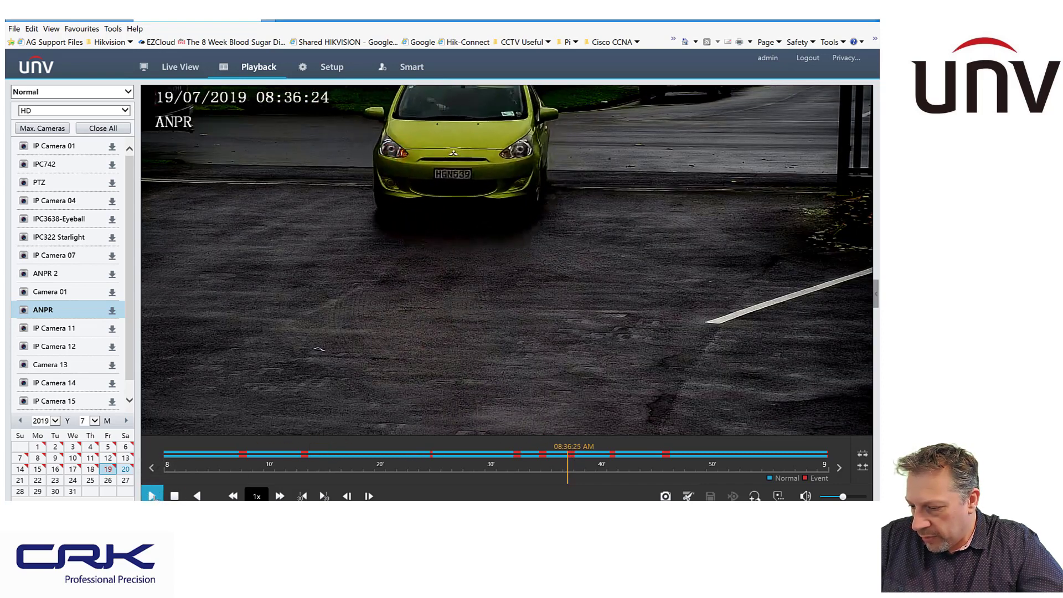
pyautogui.click(154, 496)
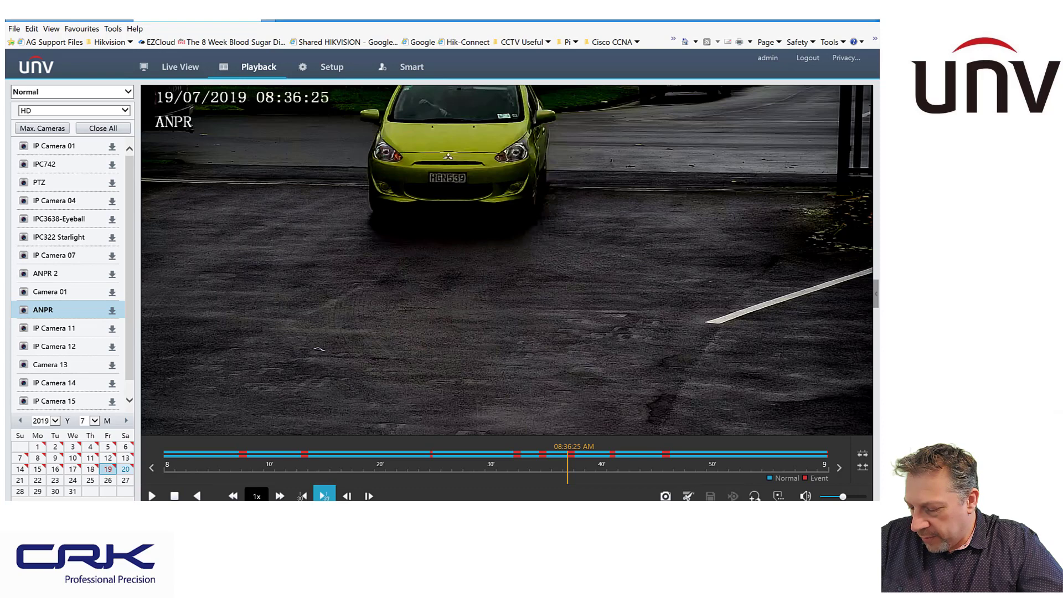
pyautogui.click(369, 496)
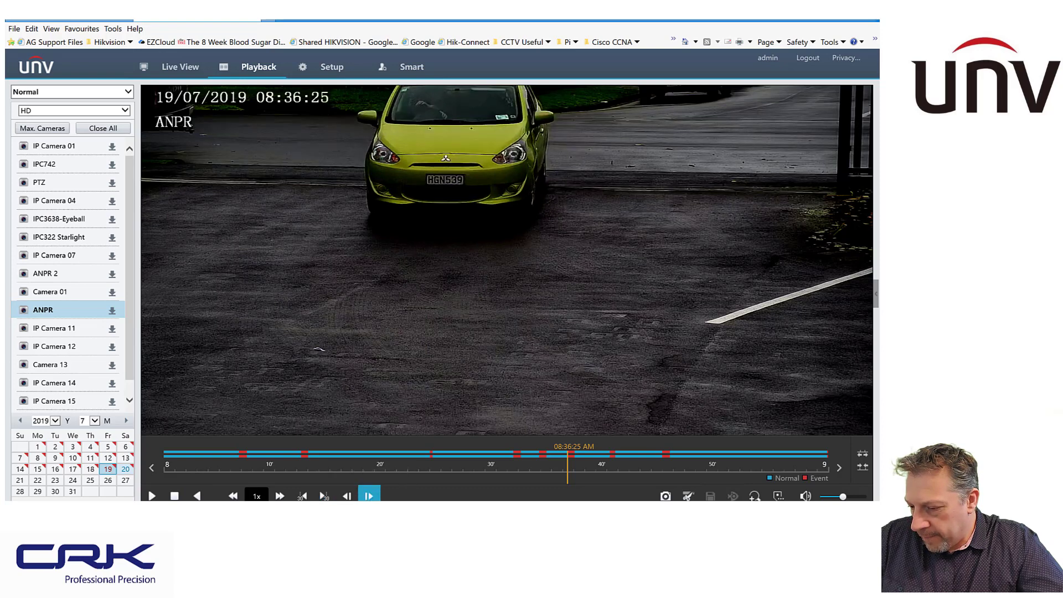
pyautogui.click(369, 496)
pyautogui.click(369, 495)
pyautogui.click(369, 496)
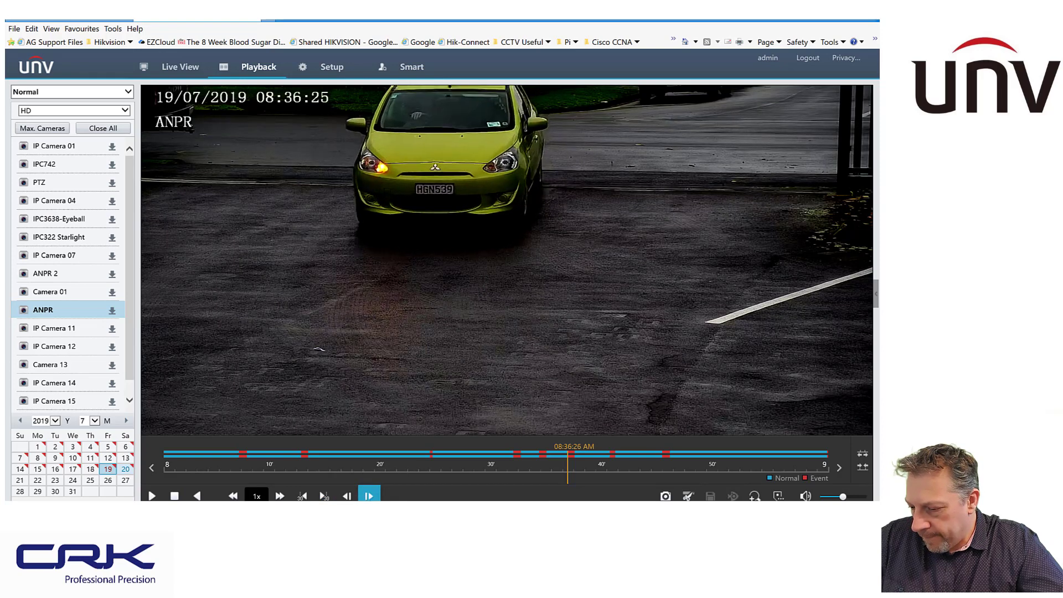
pyautogui.click(369, 496)
pyautogui.click(369, 495)
pyautogui.click(368, 496)
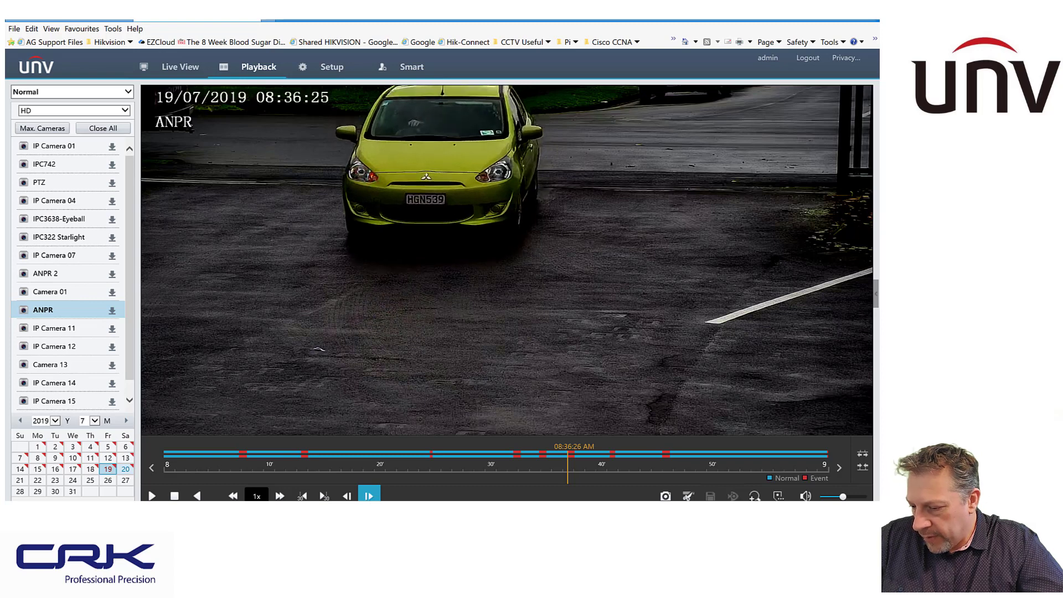
pyautogui.click(369, 495)
pyautogui.click(369, 496)
pyautogui.click(368, 495)
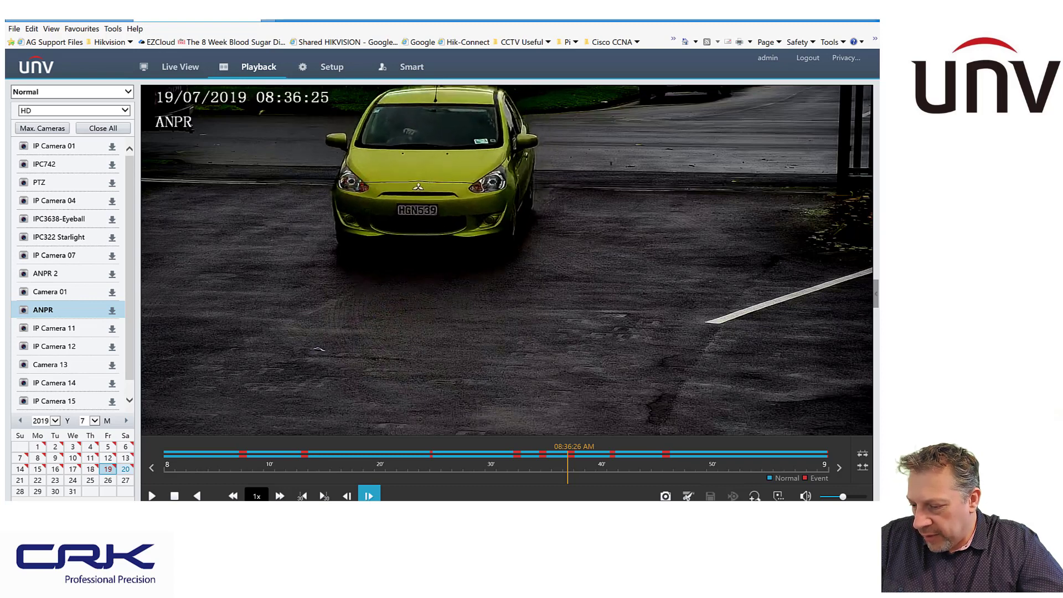
pyautogui.click(369, 496)
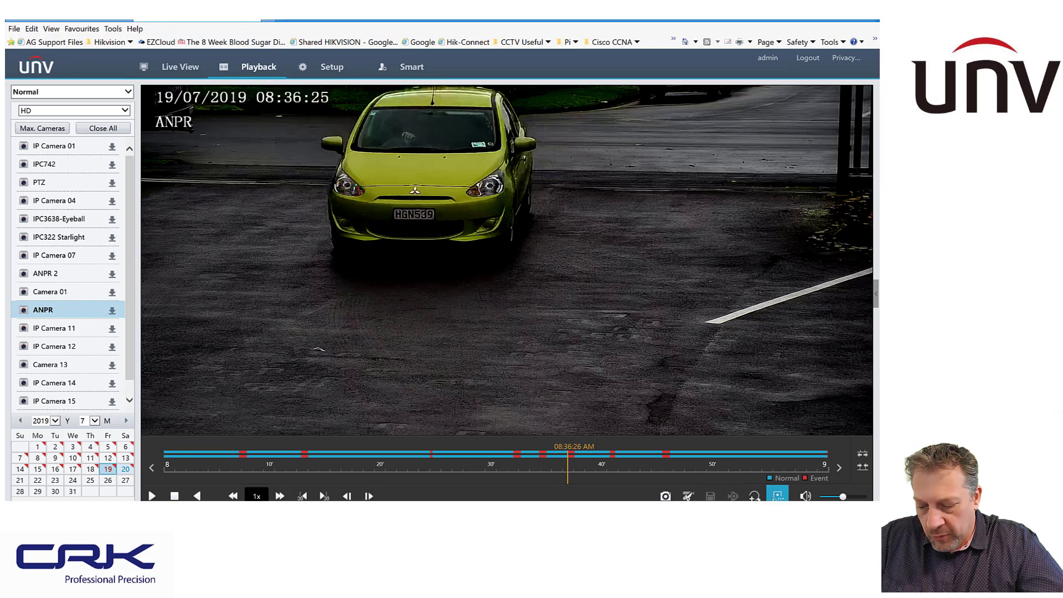
# Capture a snapshot of the paused frame and open the saved image from its snapshot folder.
pyautogui.click(665, 496)
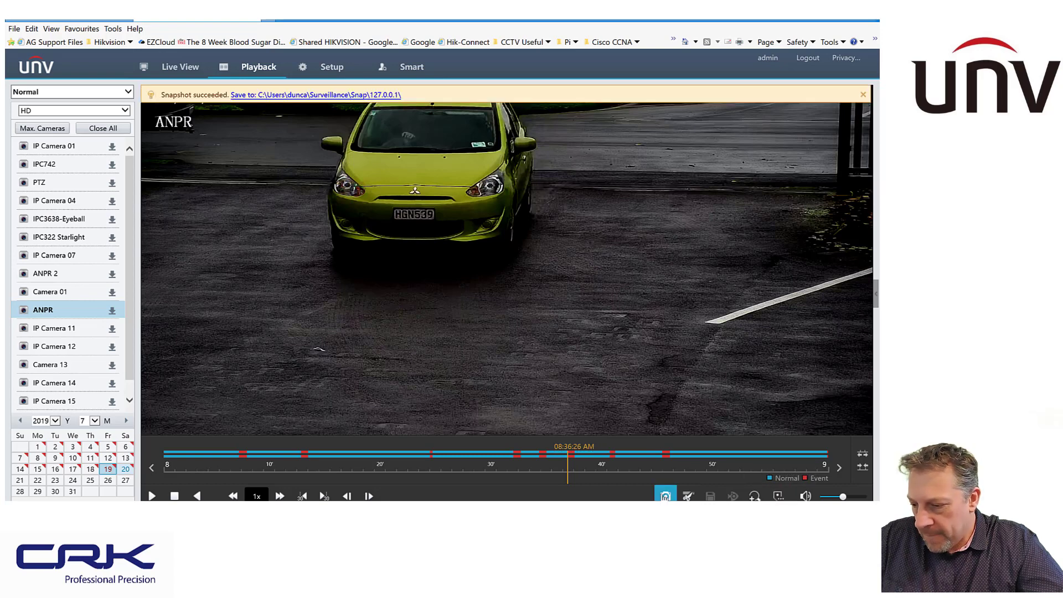
pyautogui.click(305, 95)
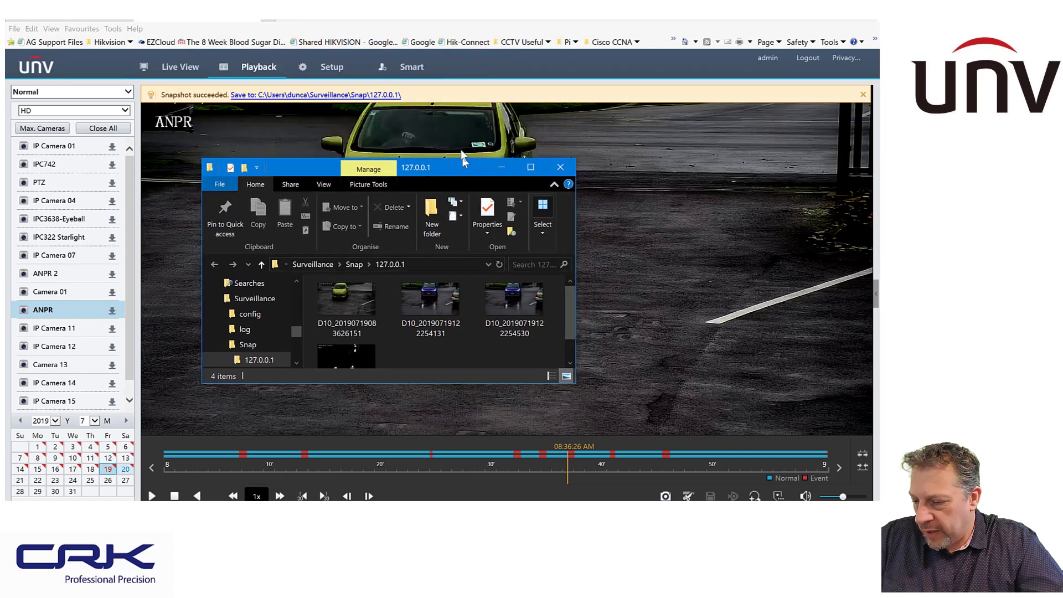
pyautogui.doubleClick(340, 251)
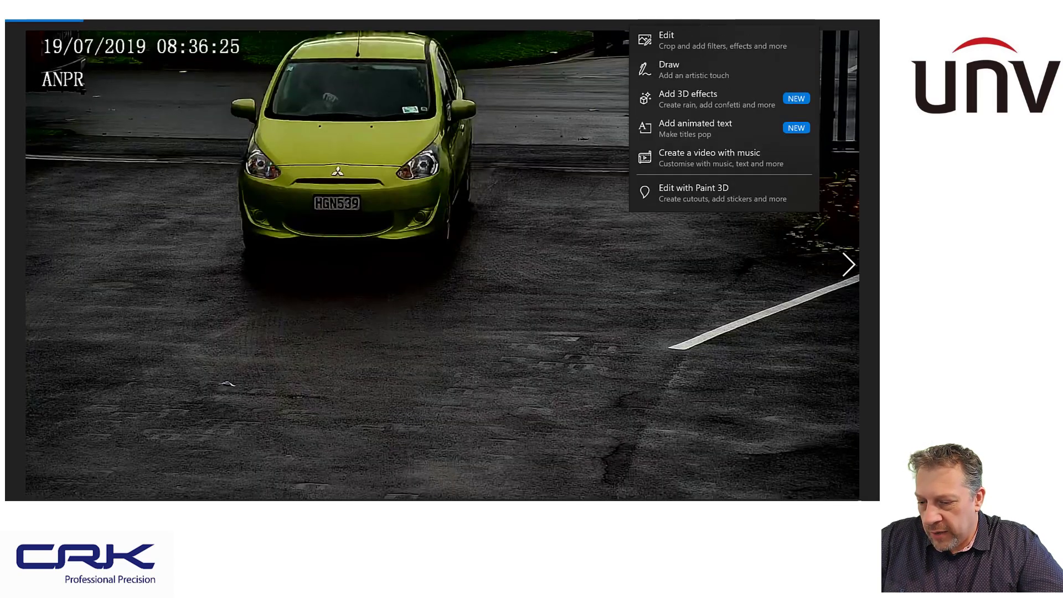
# Open the snapshot in Paint and select the green car's number plate to measure its pixel size.
pyautogui.click(720, 21)
pyautogui.click(315, 222)
pyautogui.rightClick(318, 224)
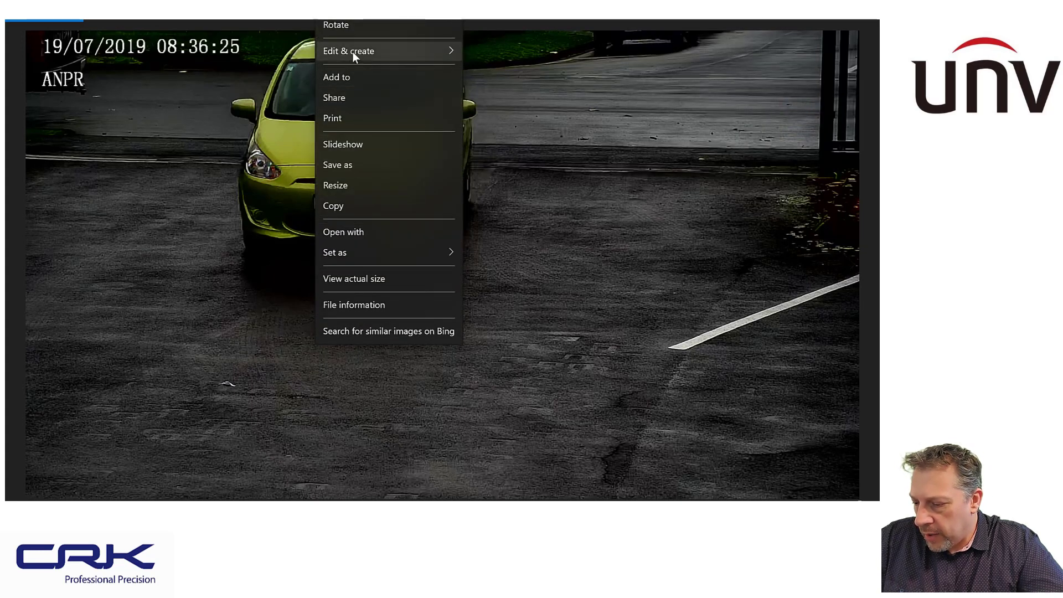
pyautogui.click(363, 231)
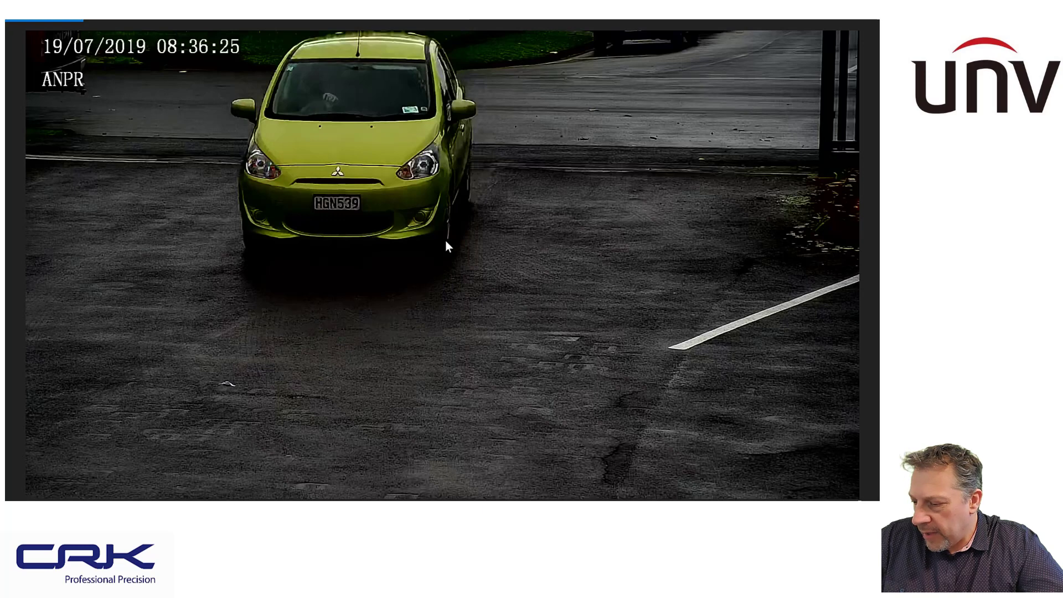
pyautogui.click(78, 117)
pyautogui.click(139, 285)
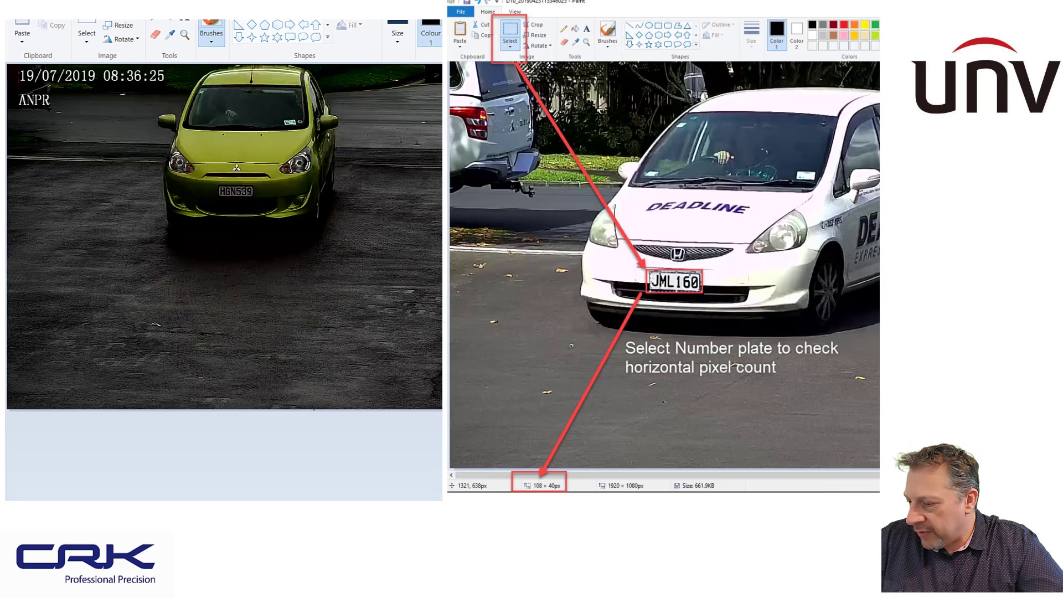
pyautogui.click(87, 29)
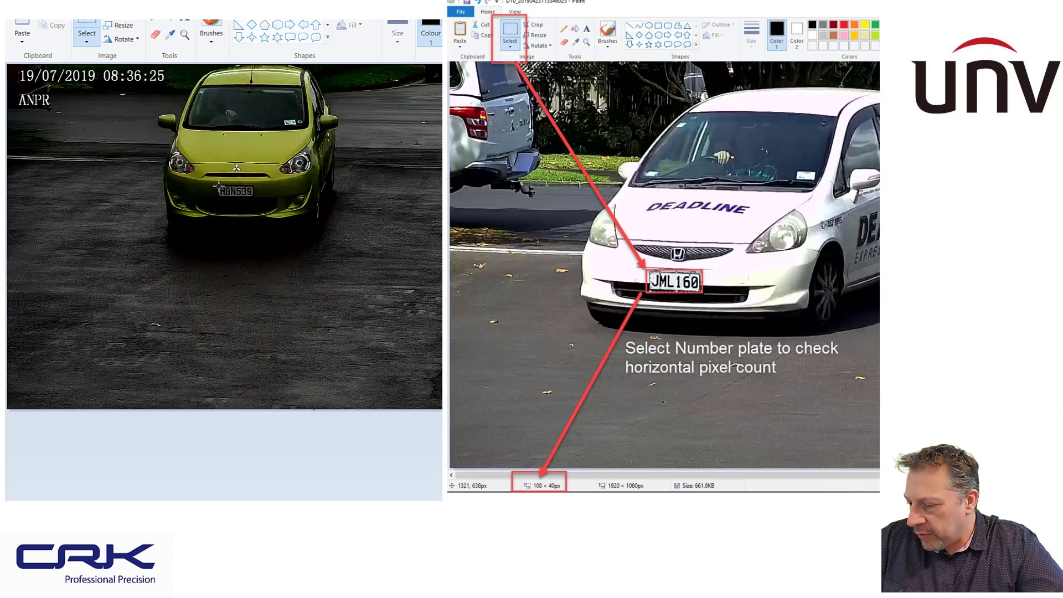
pyautogui.moveTo(218, 184); pyautogui.dragTo(255, 198)
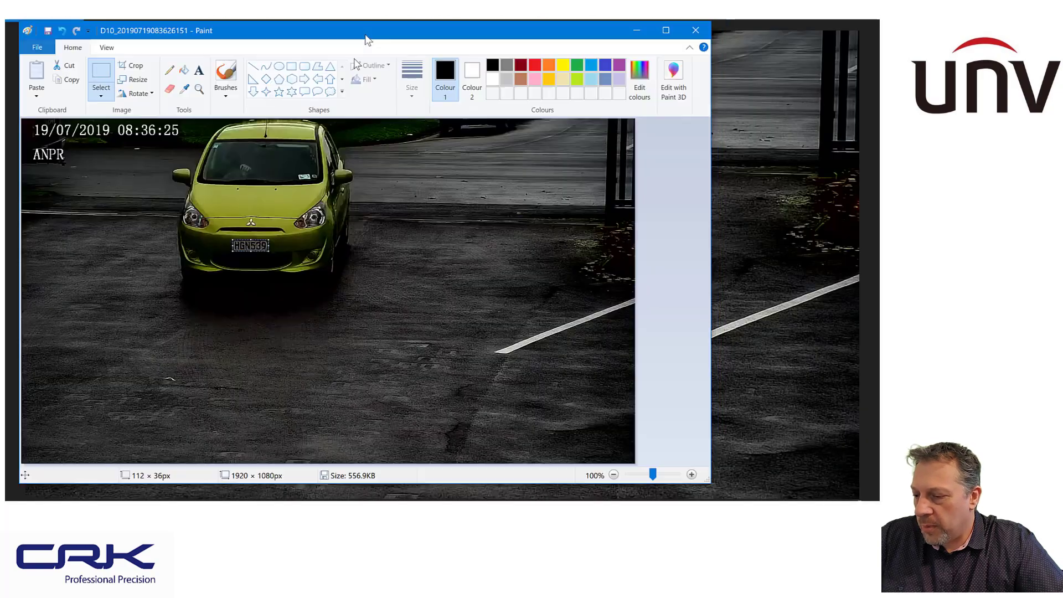
# Close the snapshot windows and play the ANPR recording from the motion event at about 08:40.
pyautogui.moveTo(365, 36)
pyautogui.mouseDown()
pyautogui.moveTo(294, 130)
pyautogui.moveTo(347, 20)
pyautogui.mouseUp()
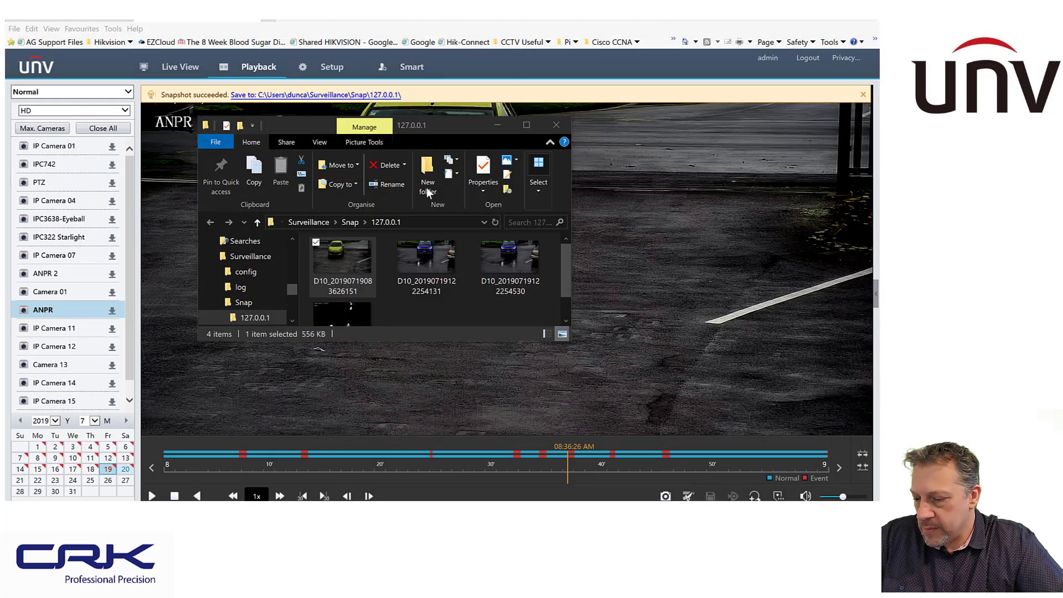
pyautogui.click(556, 125)
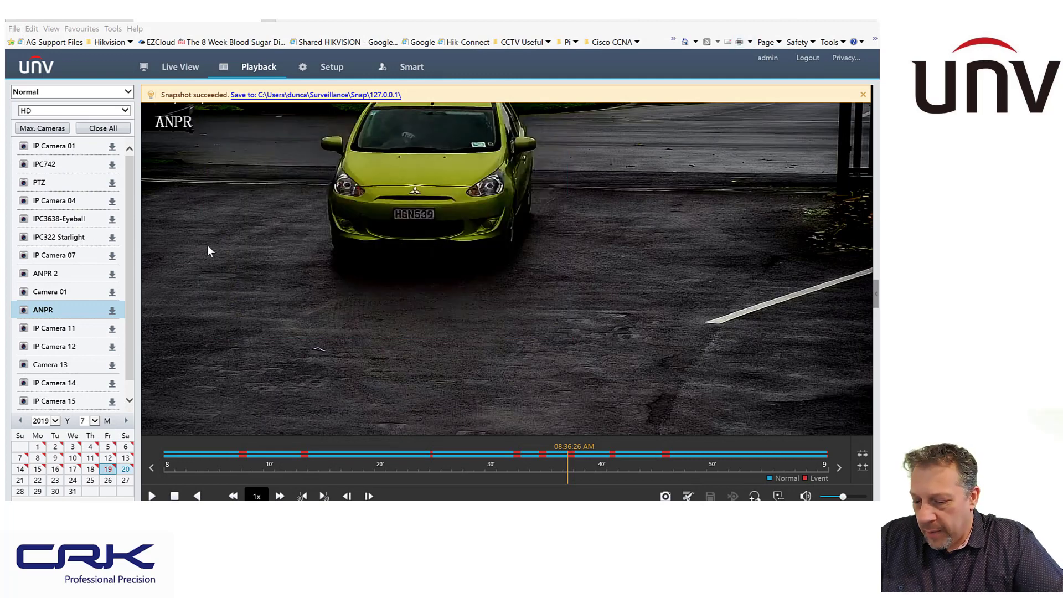
pyautogui.click(610, 455)
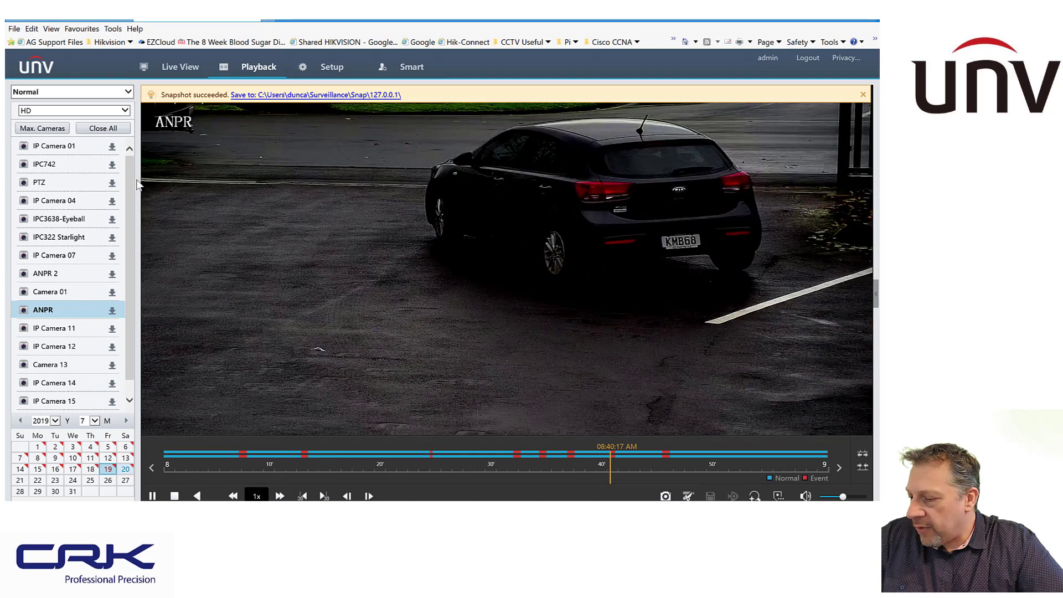
# Open the recorder's motion detection setup for camera D10 (ANPR).
pyautogui.click(329, 69)
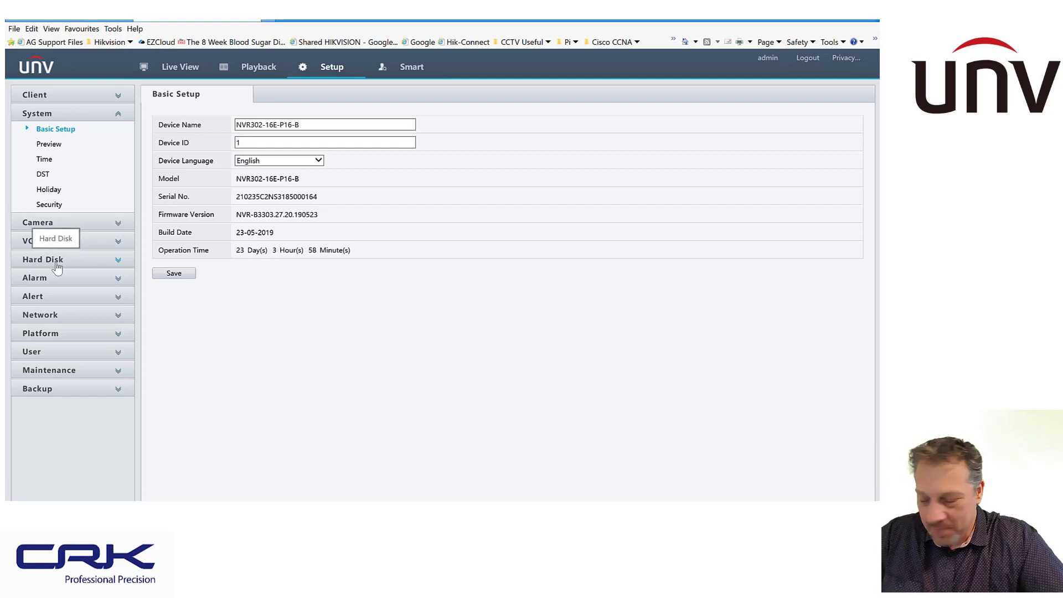
pyautogui.click(49, 223)
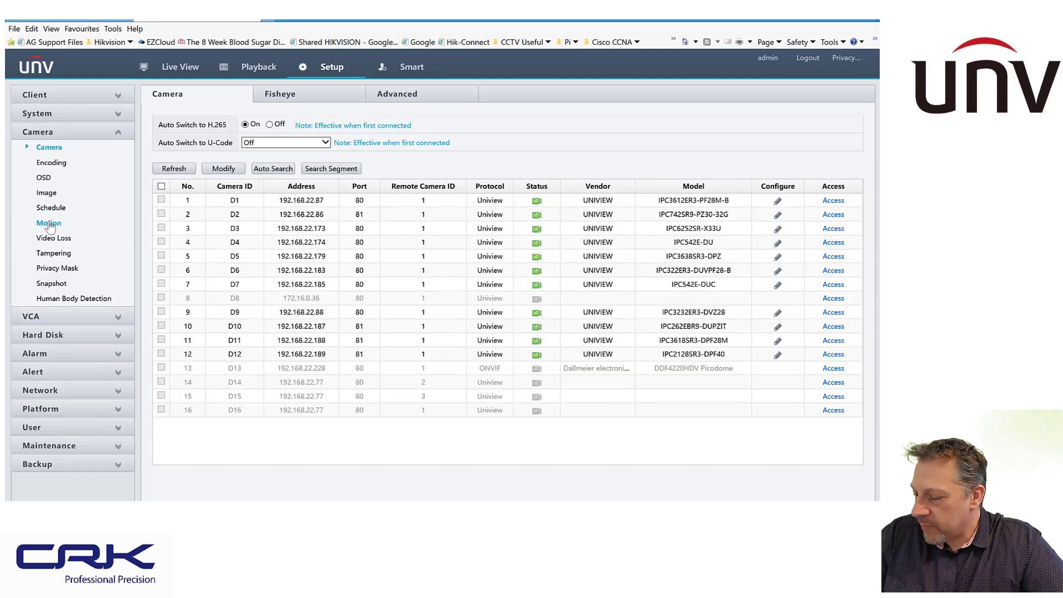
pyautogui.click(49, 224)
pyautogui.click(284, 127)
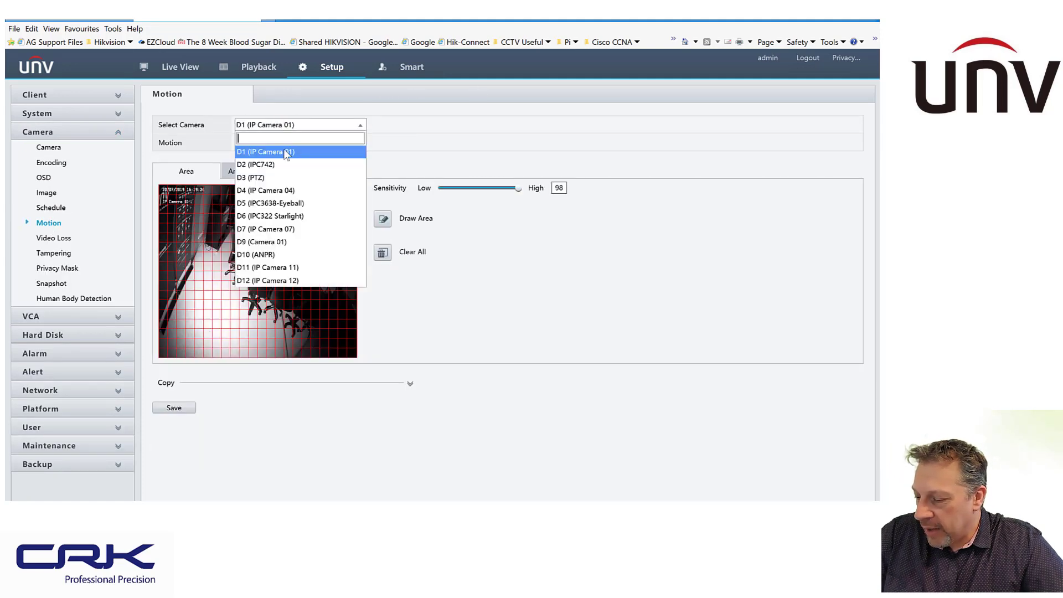
pyautogui.click(267, 254)
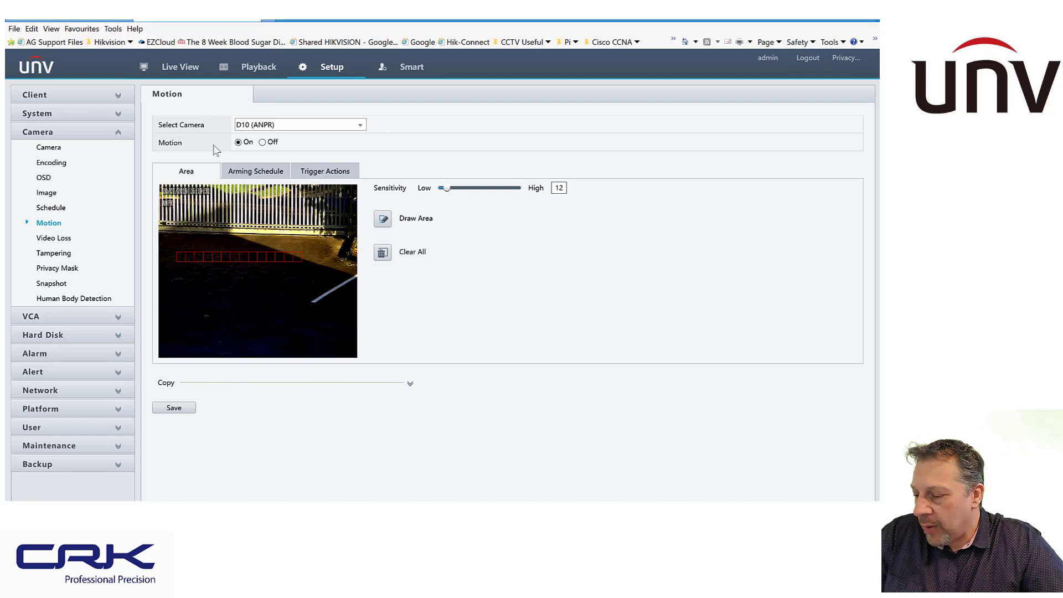
# Review the snapshot trigger actions for camera D10's motion detection and return to its detection area.
pyautogui.click(322, 173)
pyautogui.scroll(-3, 526, 283)
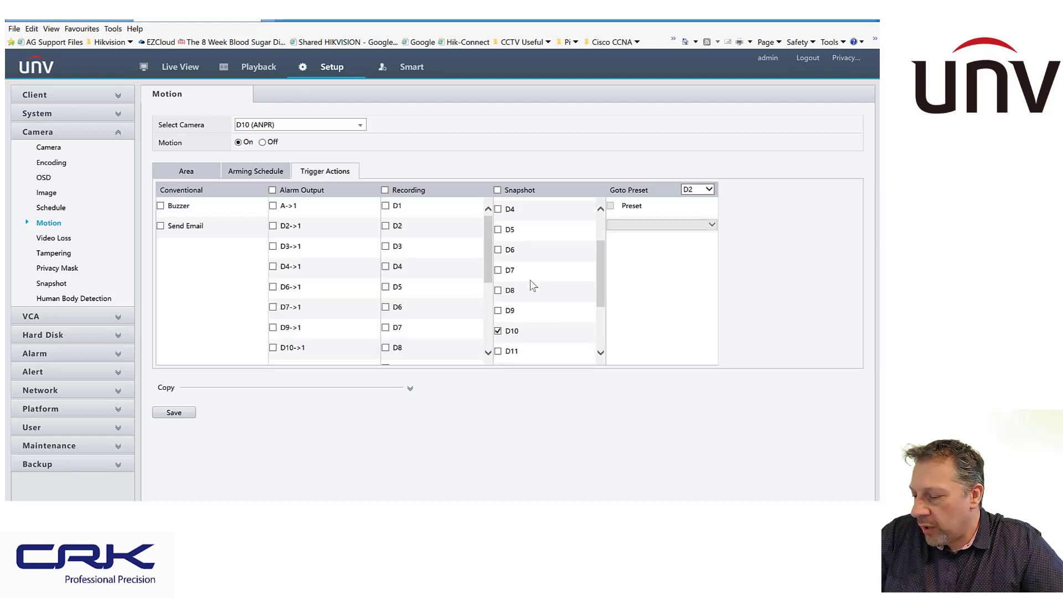
pyautogui.click(186, 173)
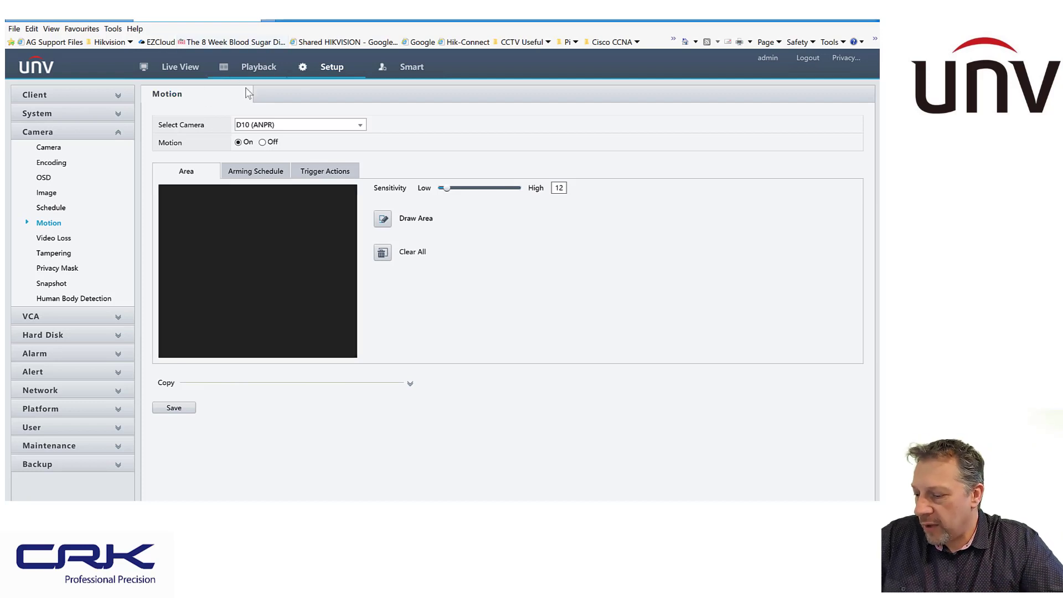
# Play the ANPR camera's 18 July 2019 recording from the motion event at about 10:17:45.
pyautogui.click(256, 67)
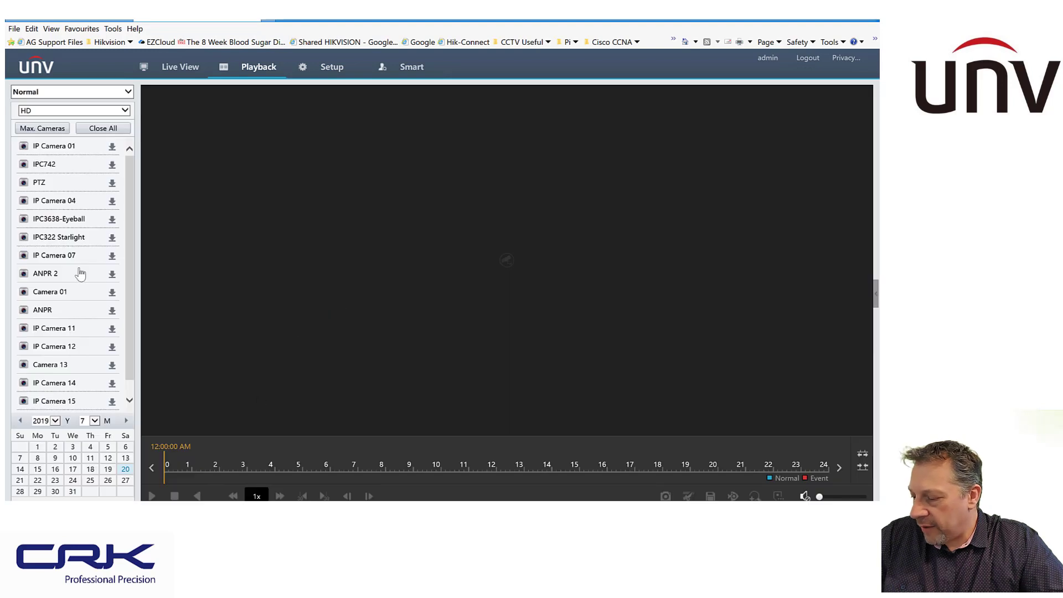
pyautogui.click(38, 310)
pyautogui.click(90, 470)
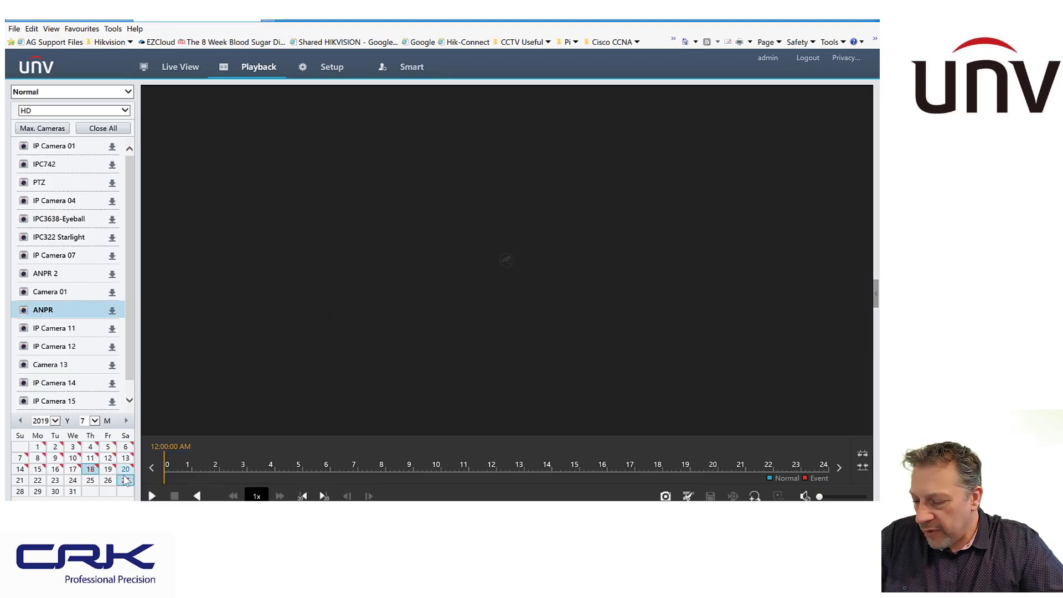
pyautogui.click(464, 456)
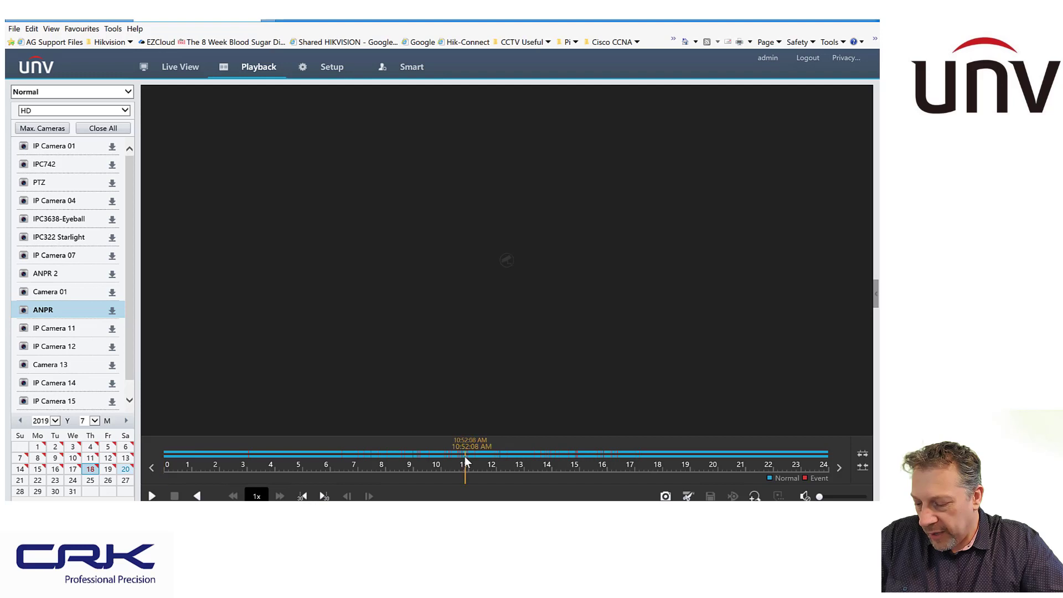
pyautogui.scroll(2, 464, 456)
pyautogui.scroll(2, 570, 451)
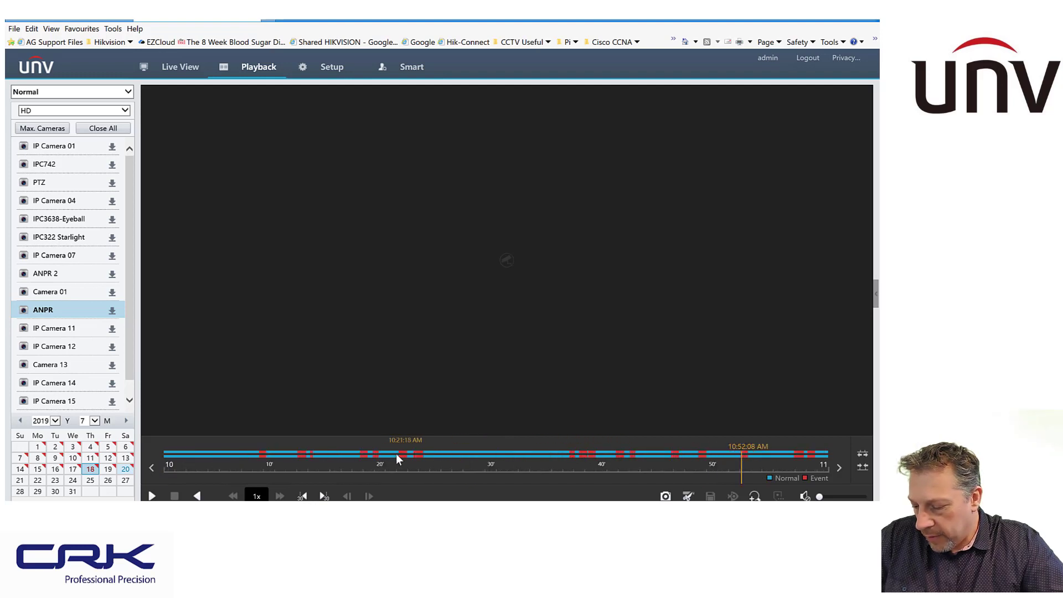
pyautogui.click(361, 457)
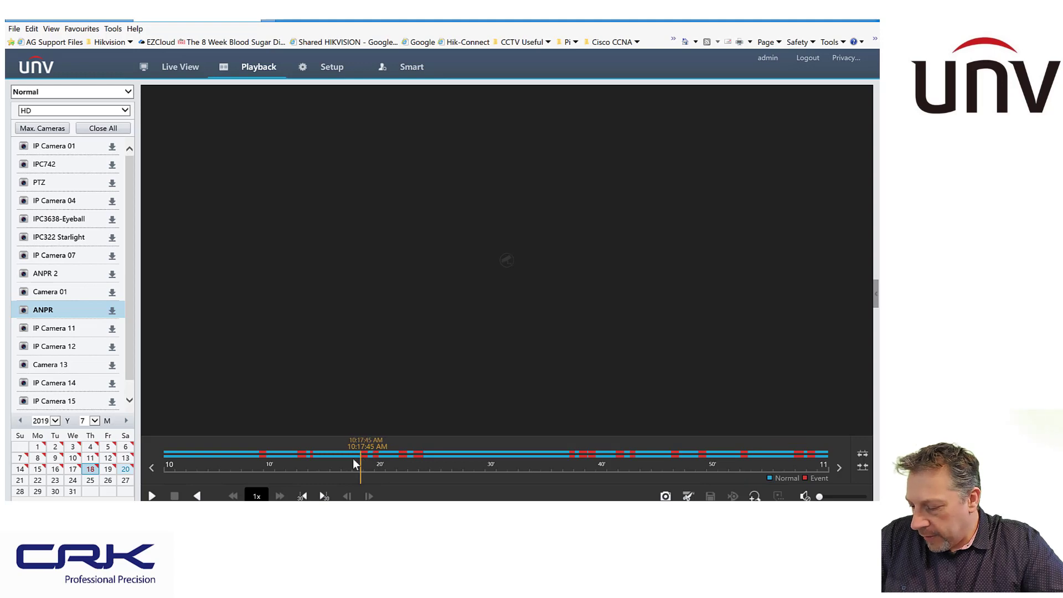
pyautogui.click(152, 495)
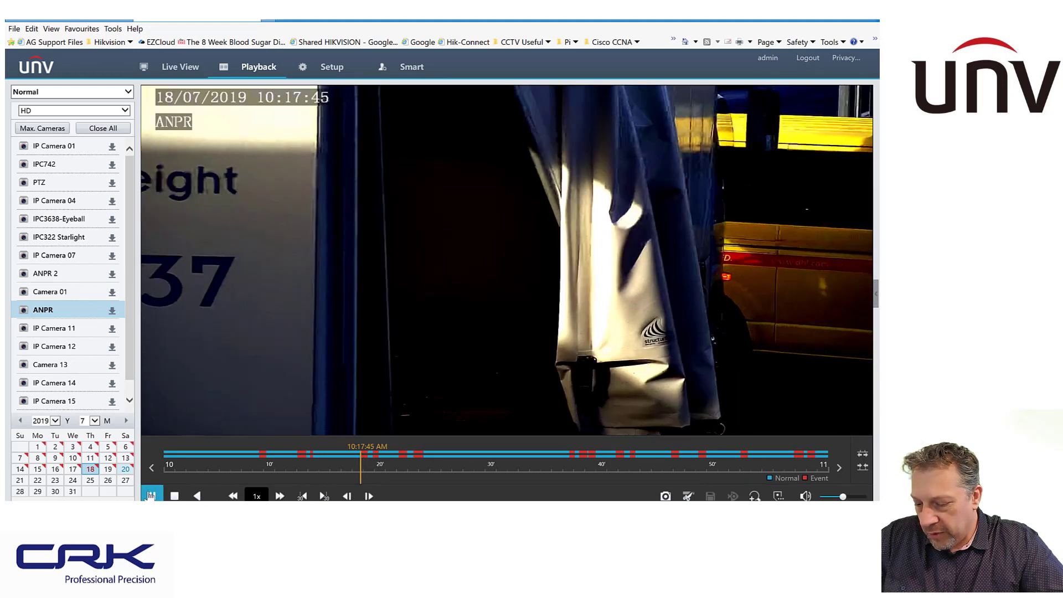
# Check the motion events at about 10:36 and 10:45, pausing playback at 10:45:52 on the silver car.
pyautogui.click(569, 455)
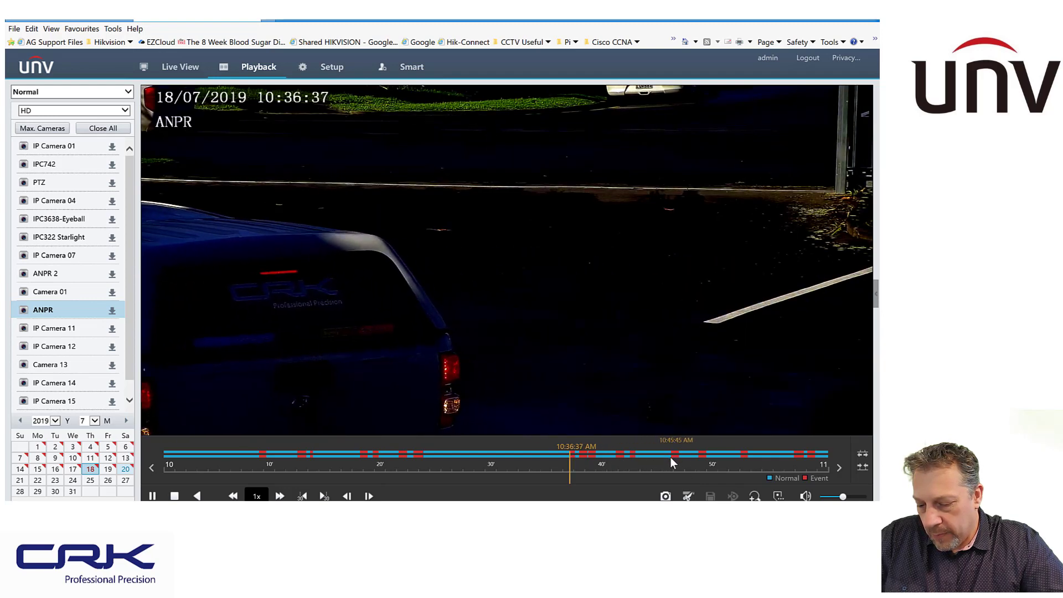
pyautogui.click(670, 457)
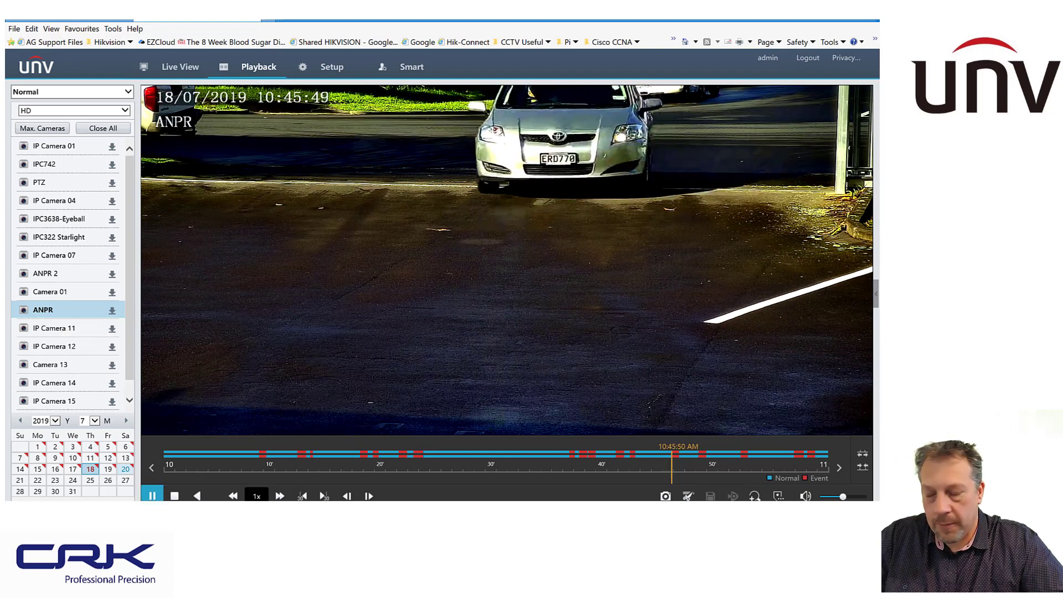
pyautogui.click(153, 496)
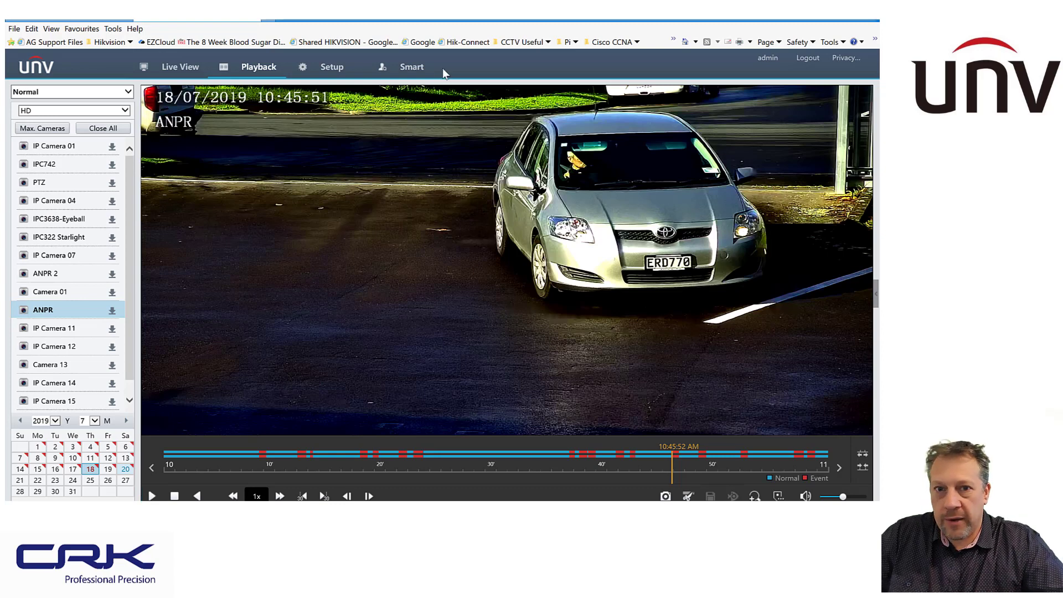
# Open the recorder's smart plate list, then switch back to the presentation and advance to the camera settings checklist.
pyautogui.click(412, 71)
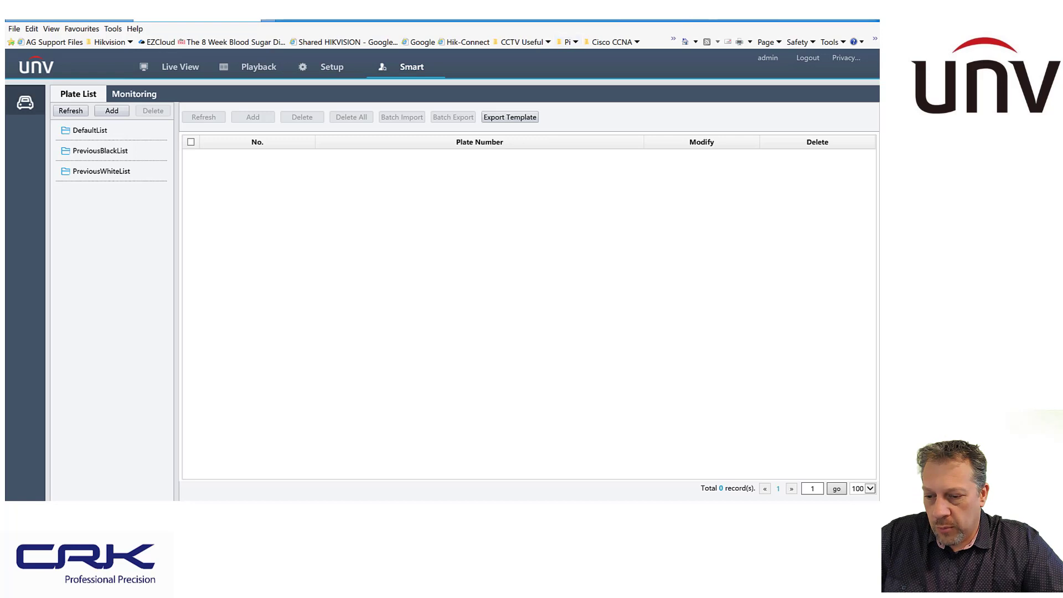
pyautogui.hotkey('alt', 'Tab')
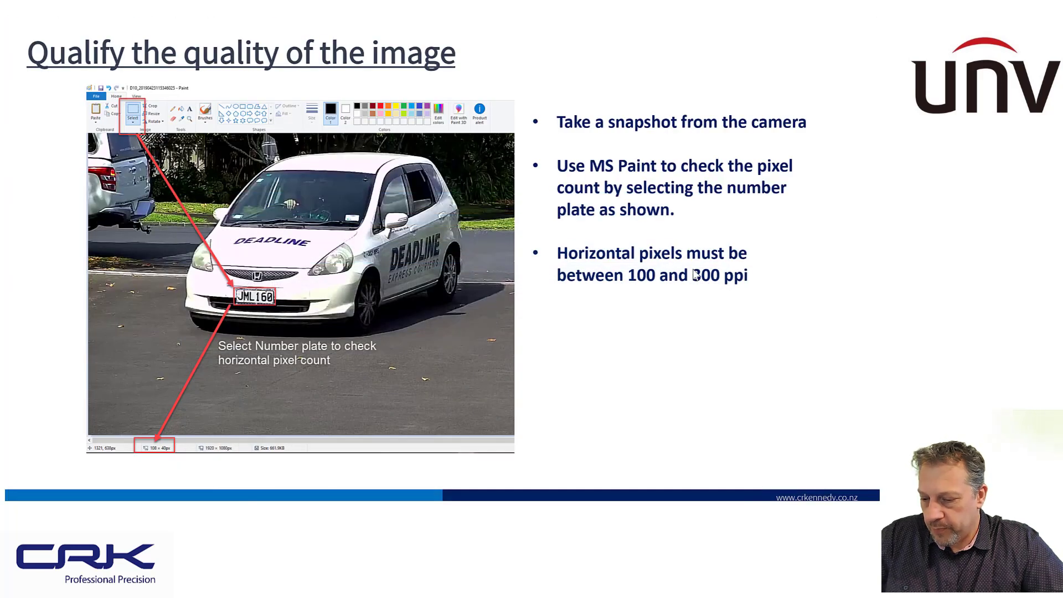
pyautogui.click(631, 341)
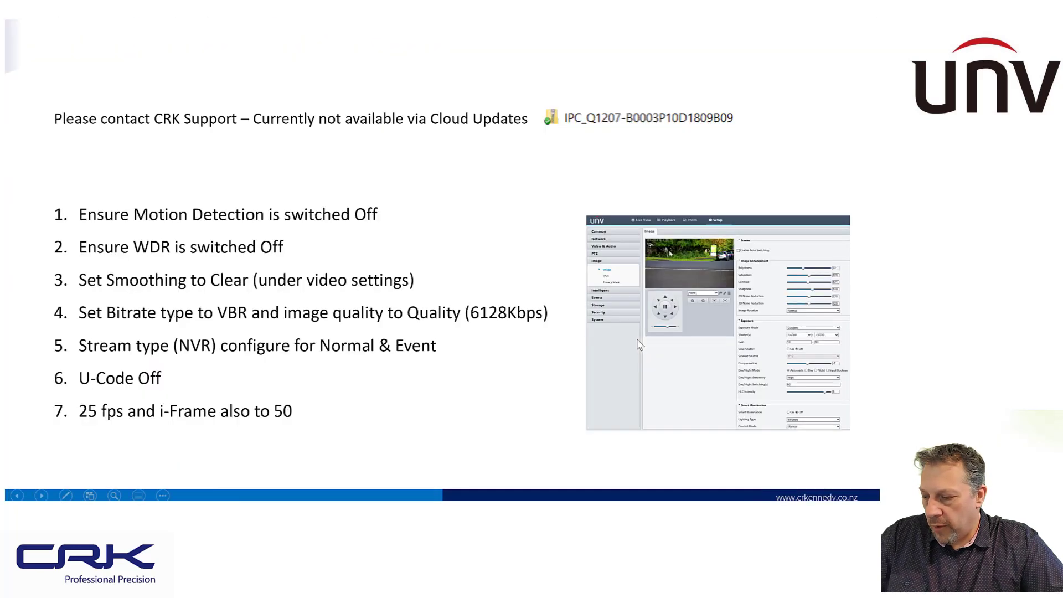
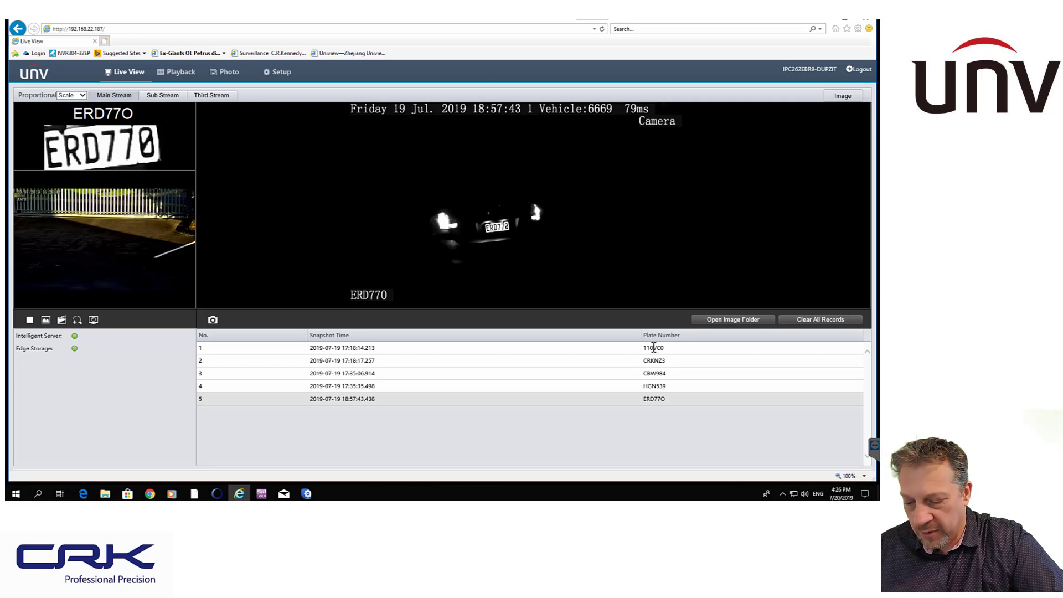
# View the plate record captured at 17:35:35 and open the camera's image settings.
pyautogui.click(650, 385)
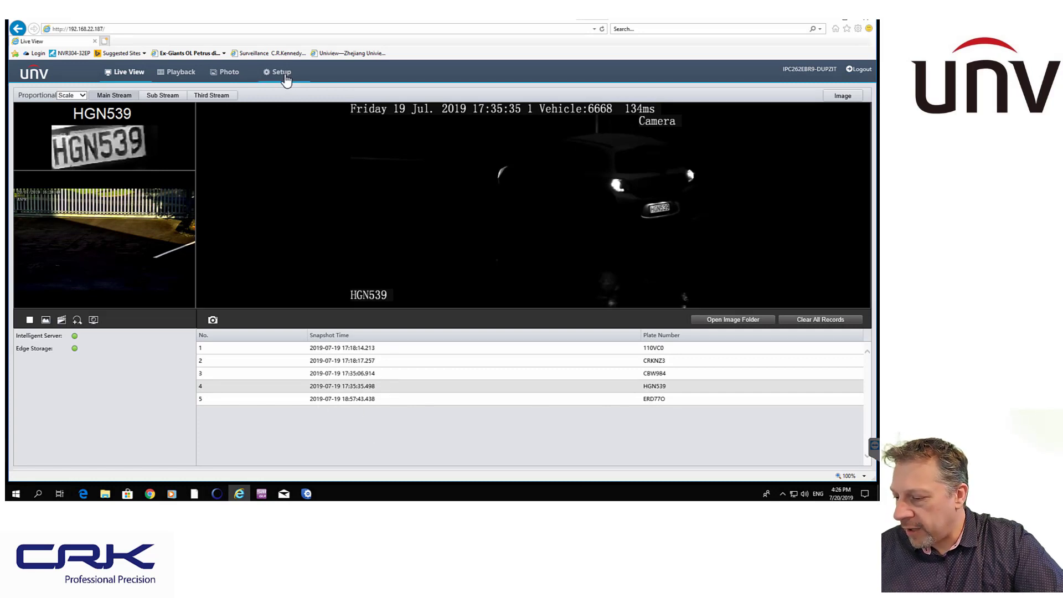
pyautogui.click(282, 75)
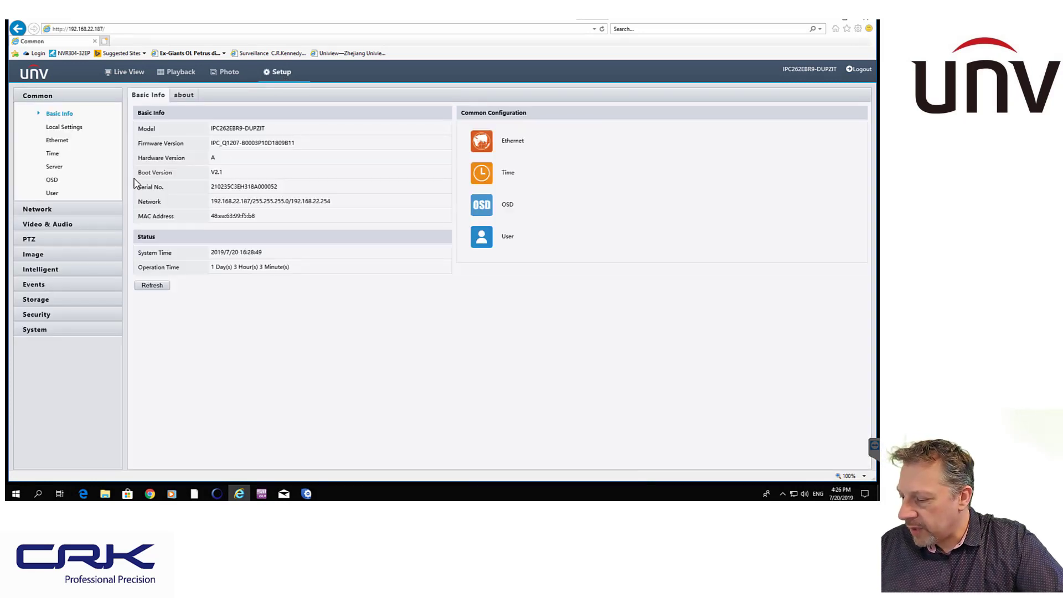
pyautogui.click(35, 256)
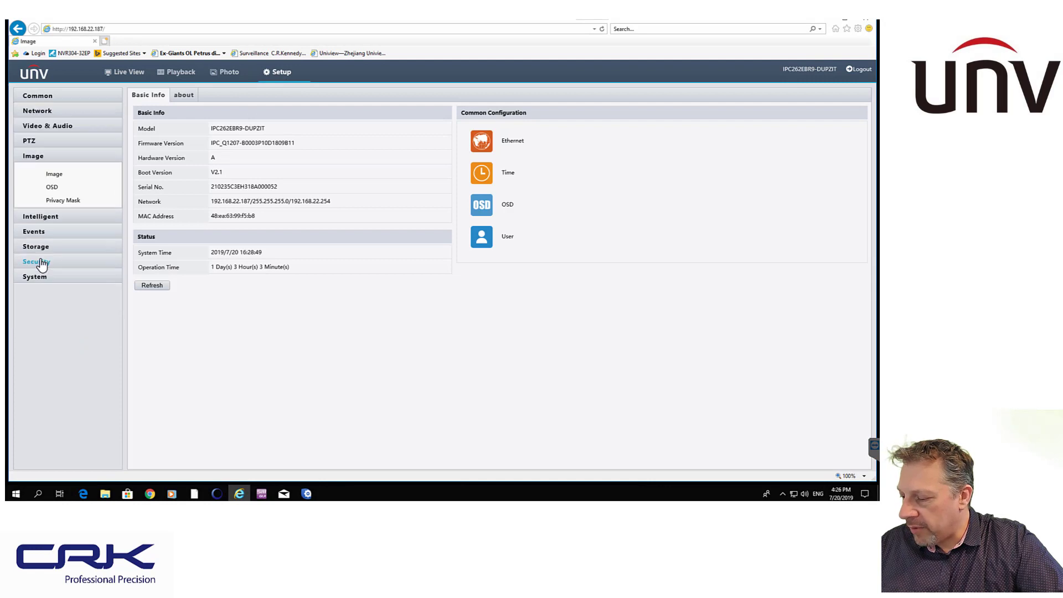
pyautogui.click(60, 175)
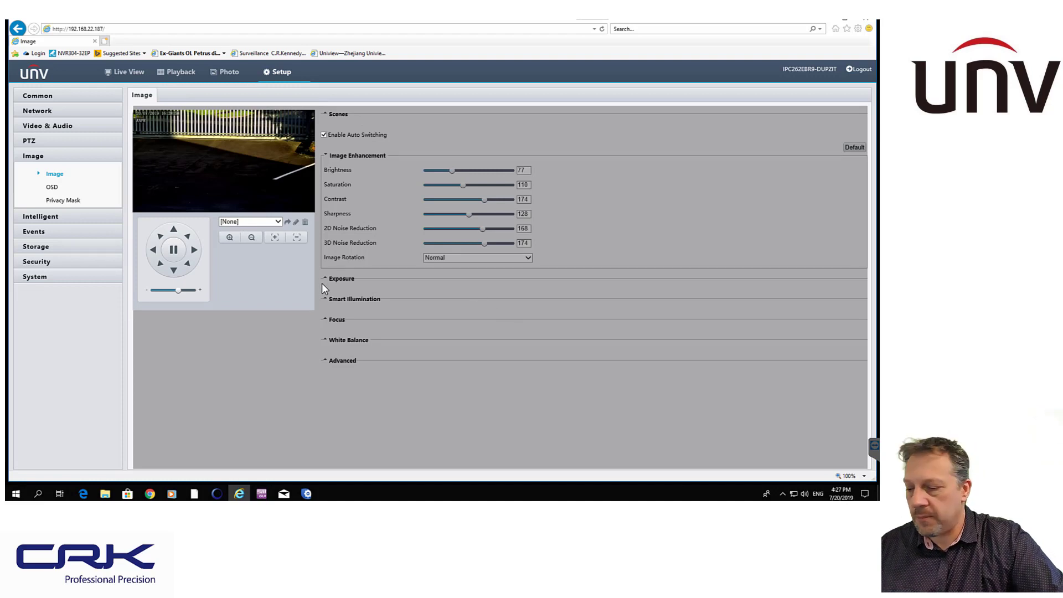
# Disable auto switching of image scenes and expand the scene list.
pyautogui.click(324, 135)
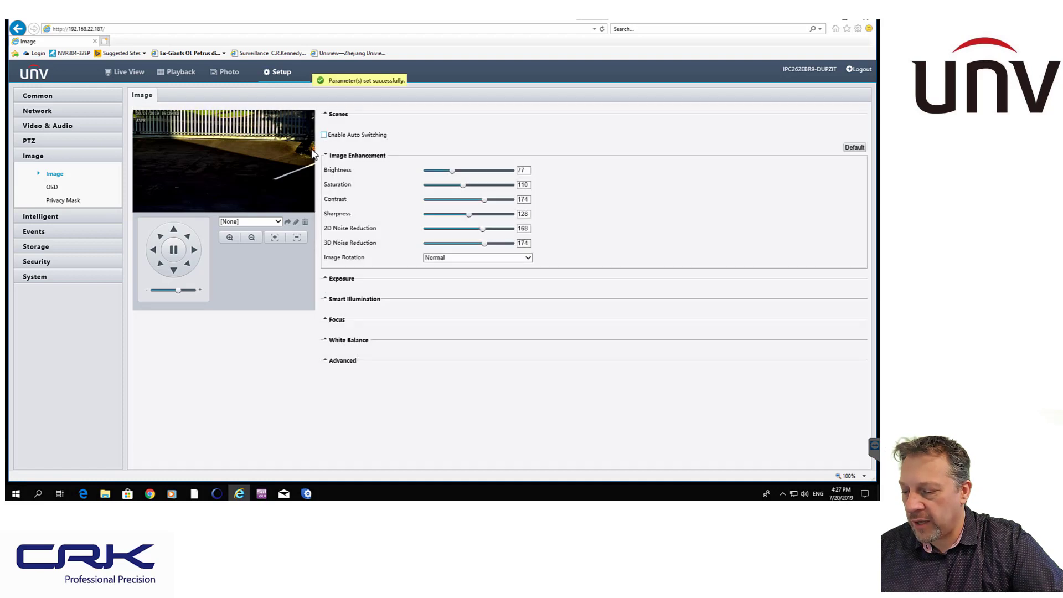
pyautogui.click(339, 114)
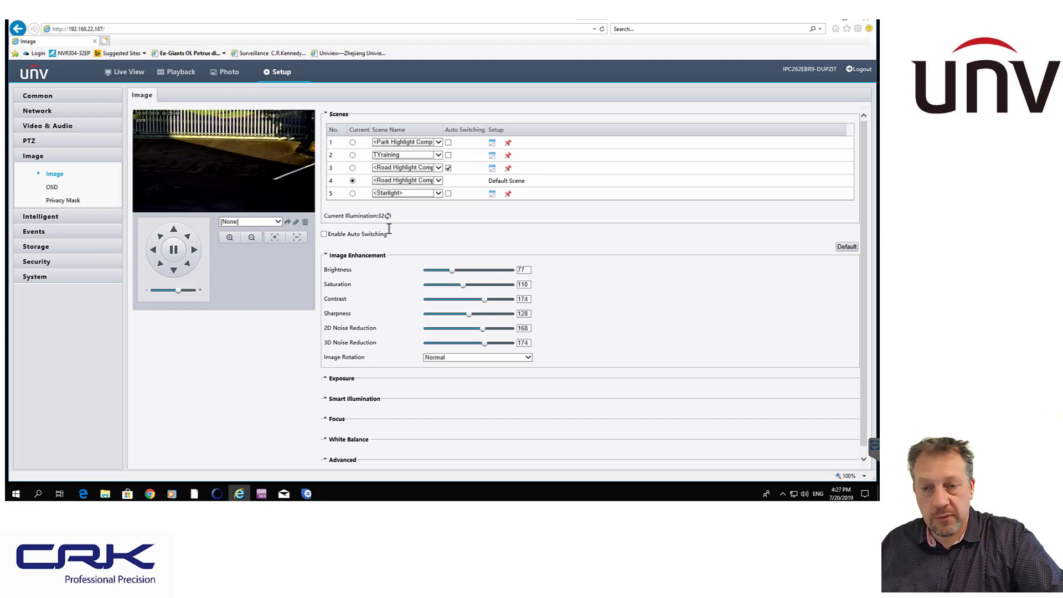
# Review scene 3's auto-switching schedule and the scene types for default scene 4, keeping Road Highlight Compensation(HLC).
pyautogui.click(491, 168)
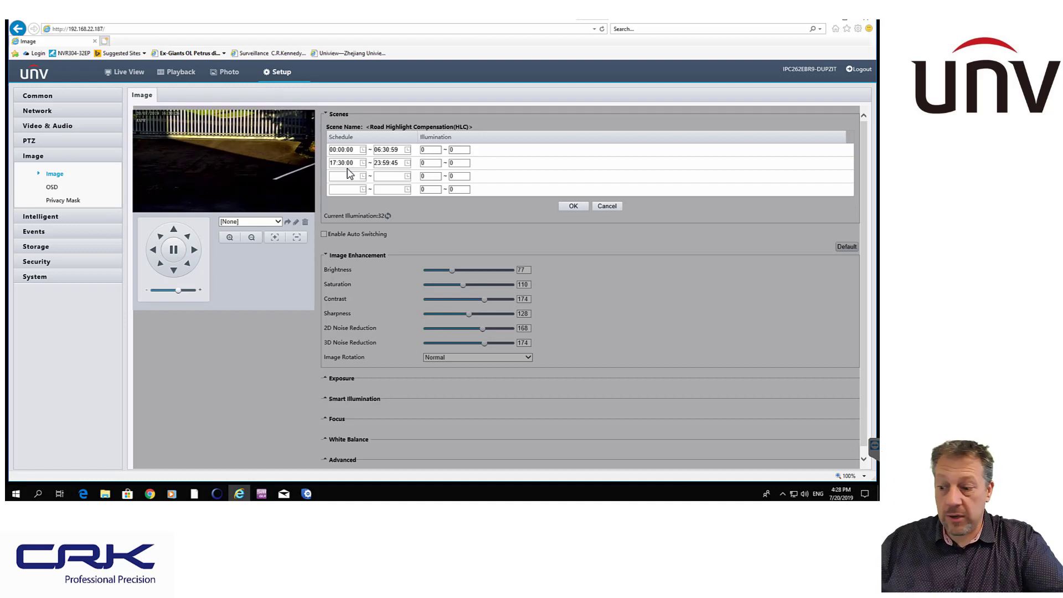
pyautogui.click(602, 207)
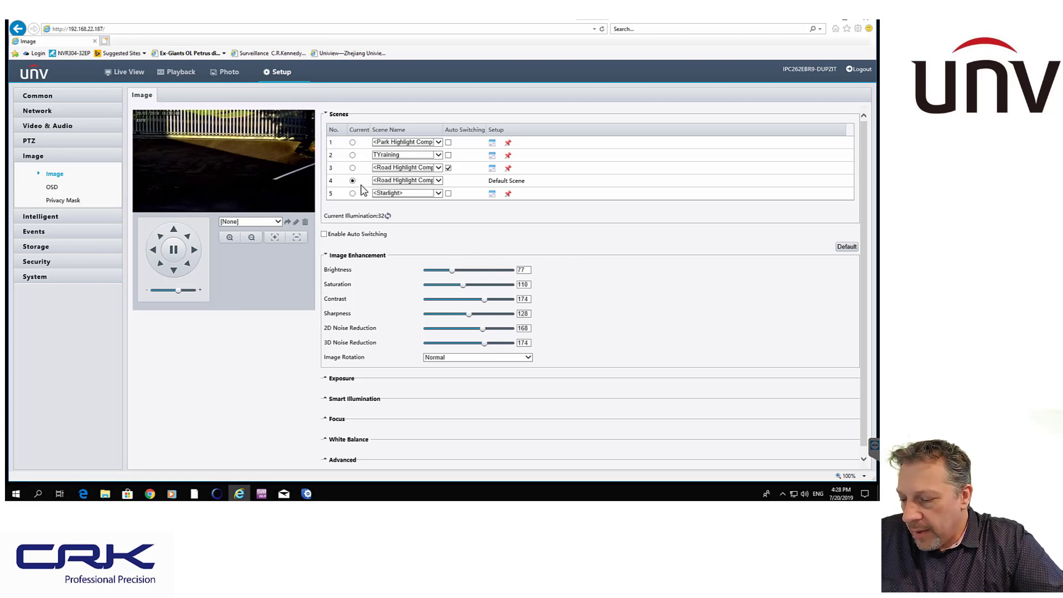
pyautogui.click(437, 181)
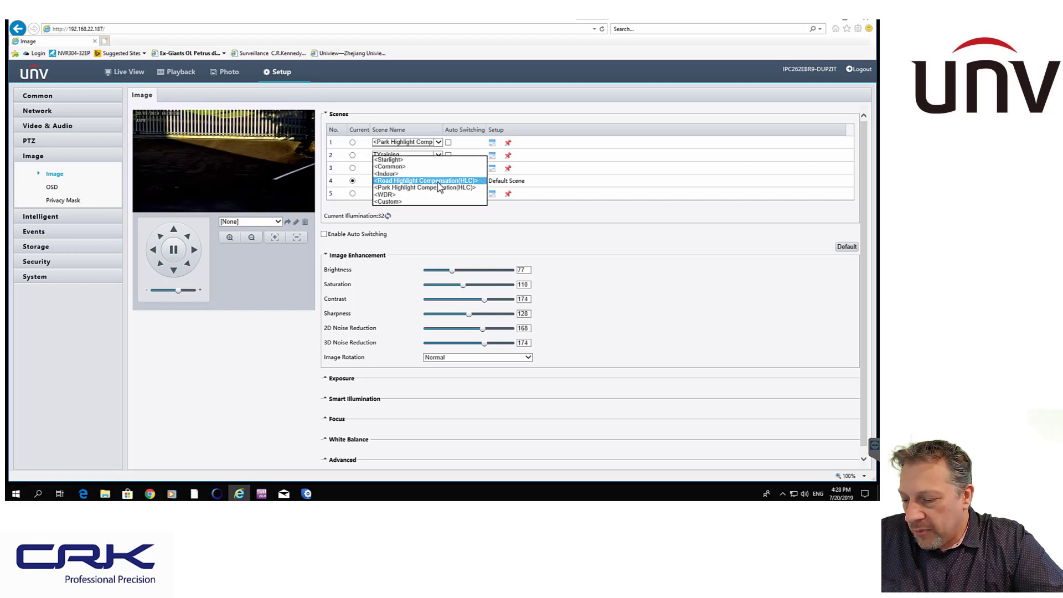
pyautogui.click(407, 182)
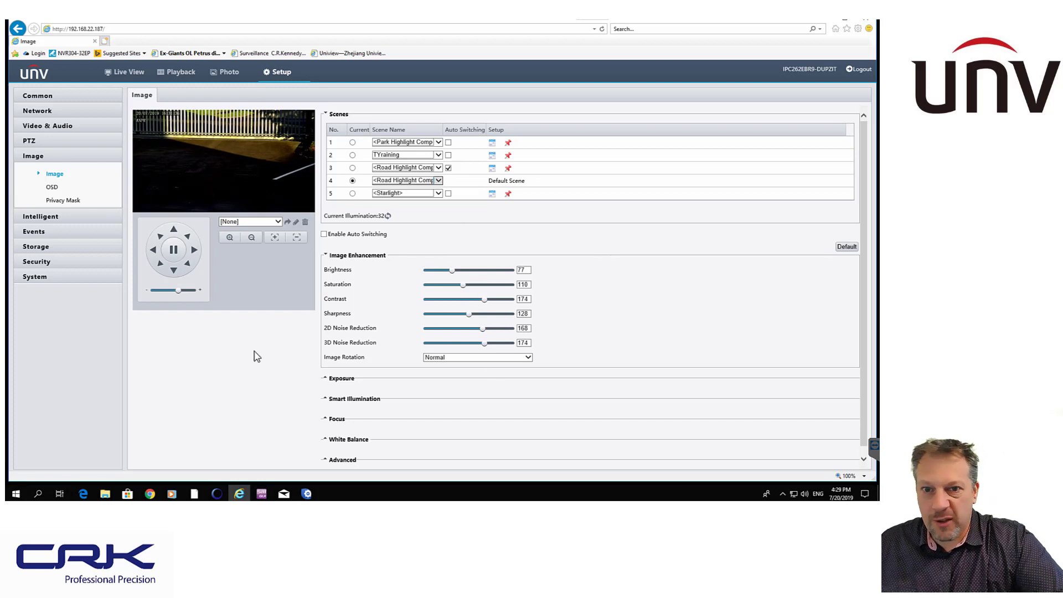
# Expand the default scene's exposure settings and review the exposure modes, keeping Low Motion Blur.
pyautogui.click(339, 382)
pyautogui.scroll(-2, 237, 383)
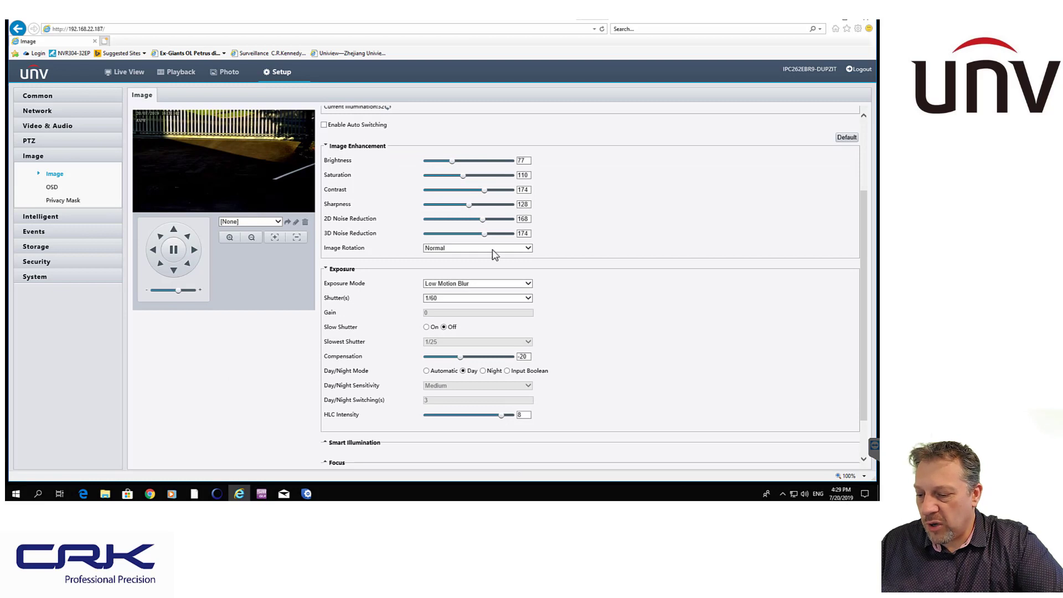
pyautogui.click(496, 285)
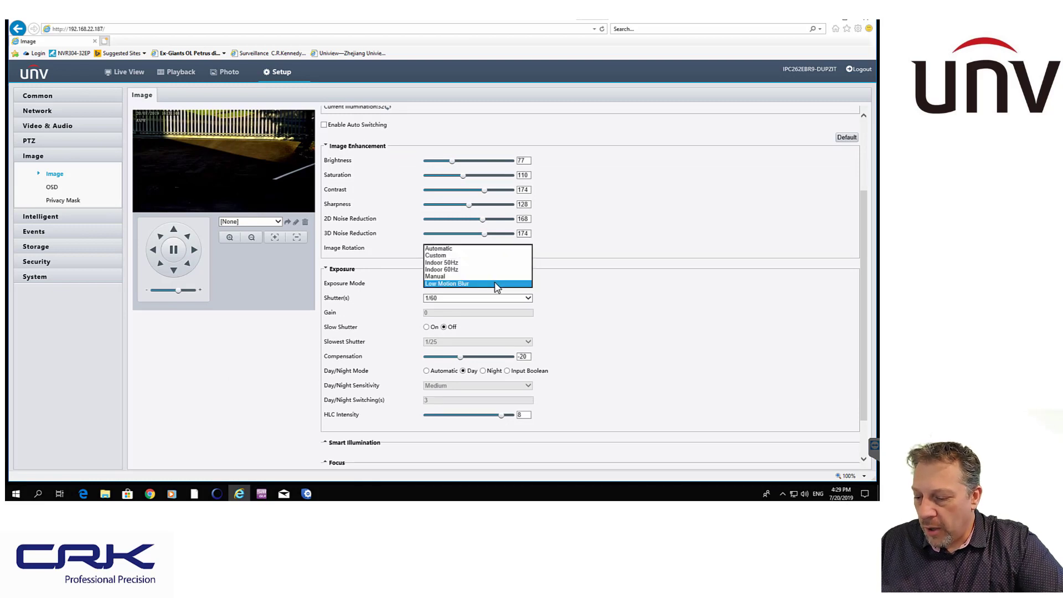
pyautogui.click(447, 284)
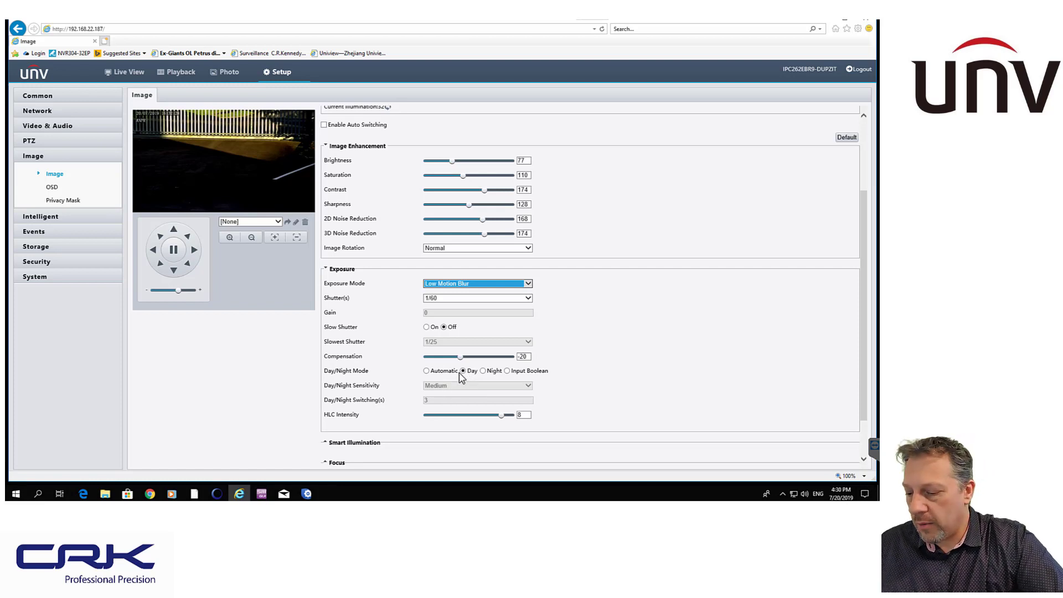
# Review the default scene's day/night, smart illumination, focus and white balance settings down to the advanced section.
pyautogui.scroll(-1, 273, 388)
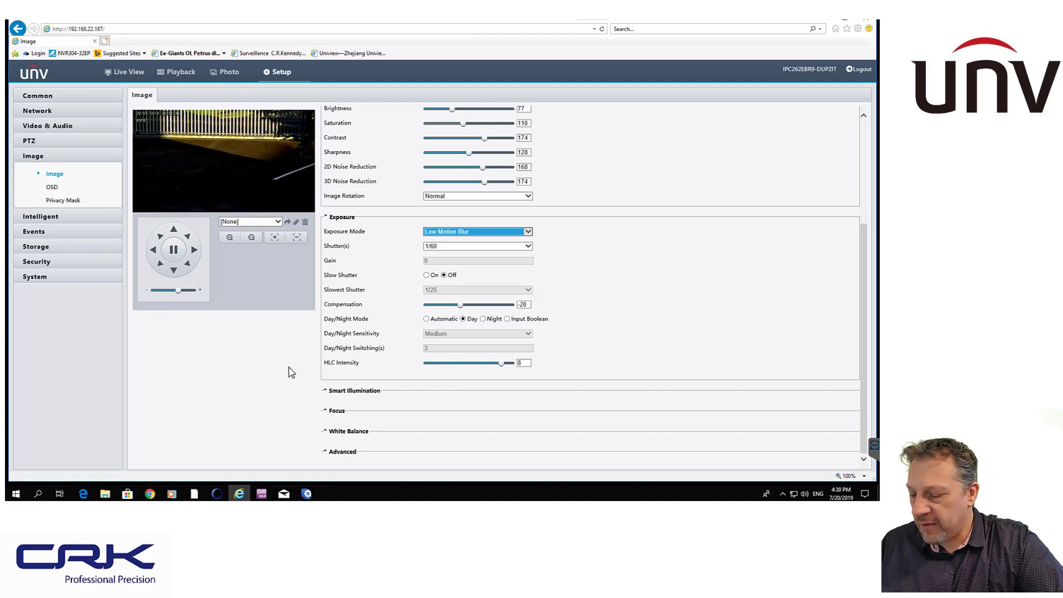
pyautogui.click(342, 391)
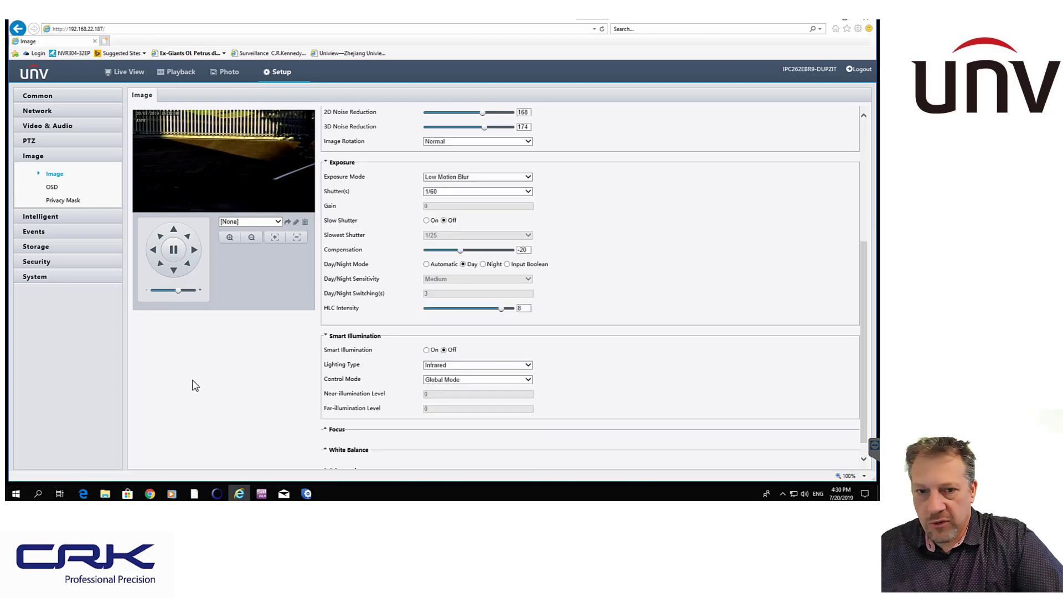
pyautogui.scroll(-1, 277, 387)
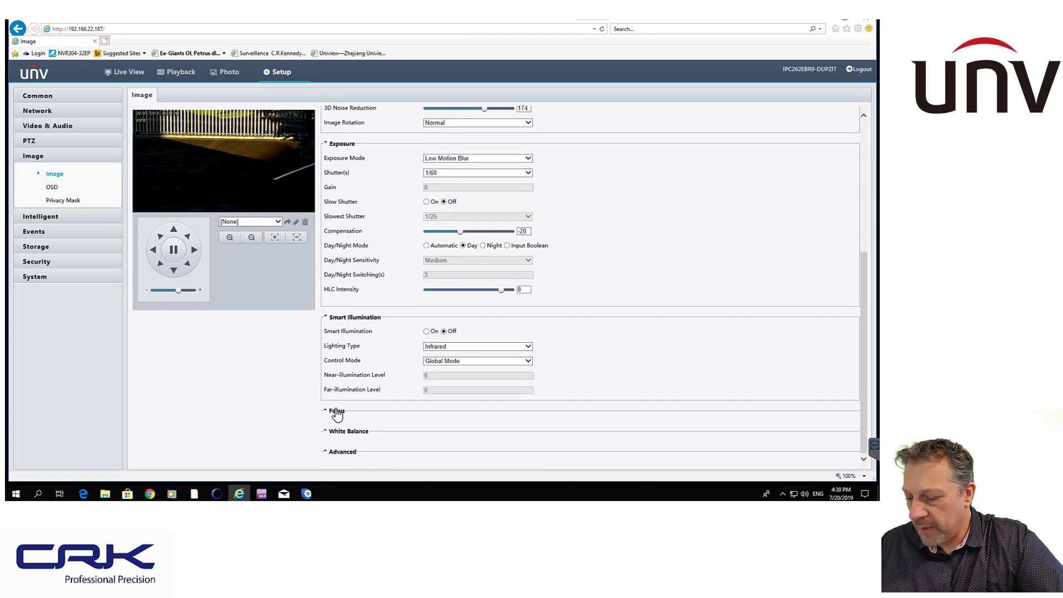
pyautogui.click(337, 411)
pyautogui.scroll(-1, 210, 400)
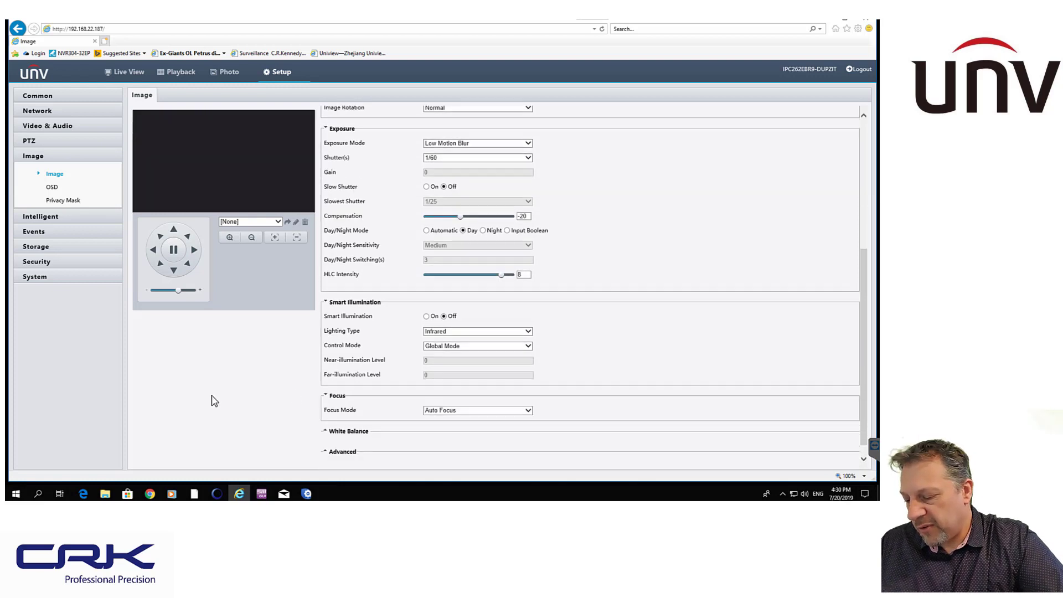
pyautogui.click(349, 432)
pyautogui.scroll(-3, 238, 429)
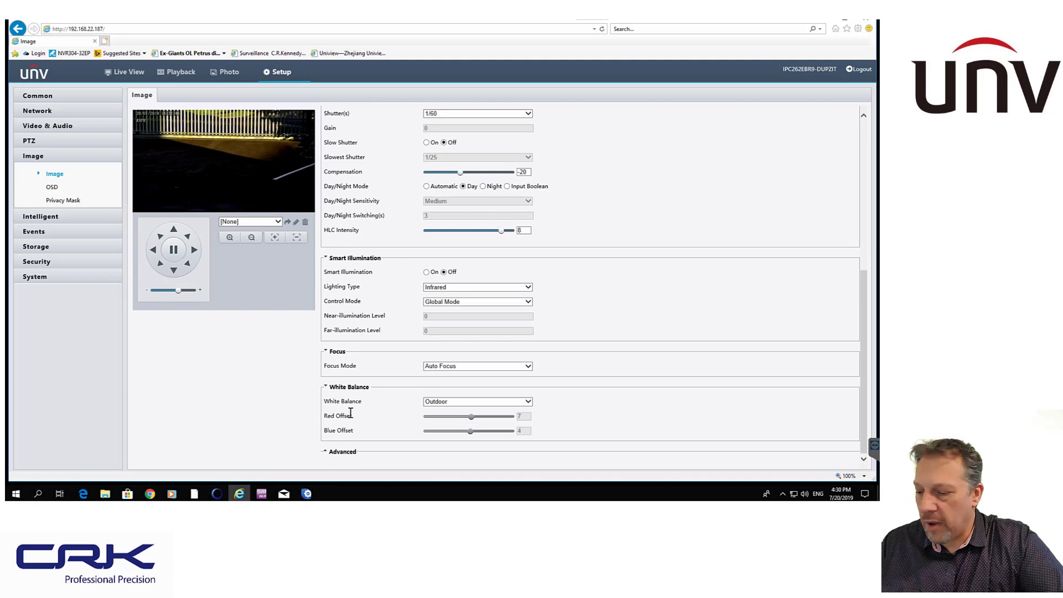
pyautogui.click(349, 452)
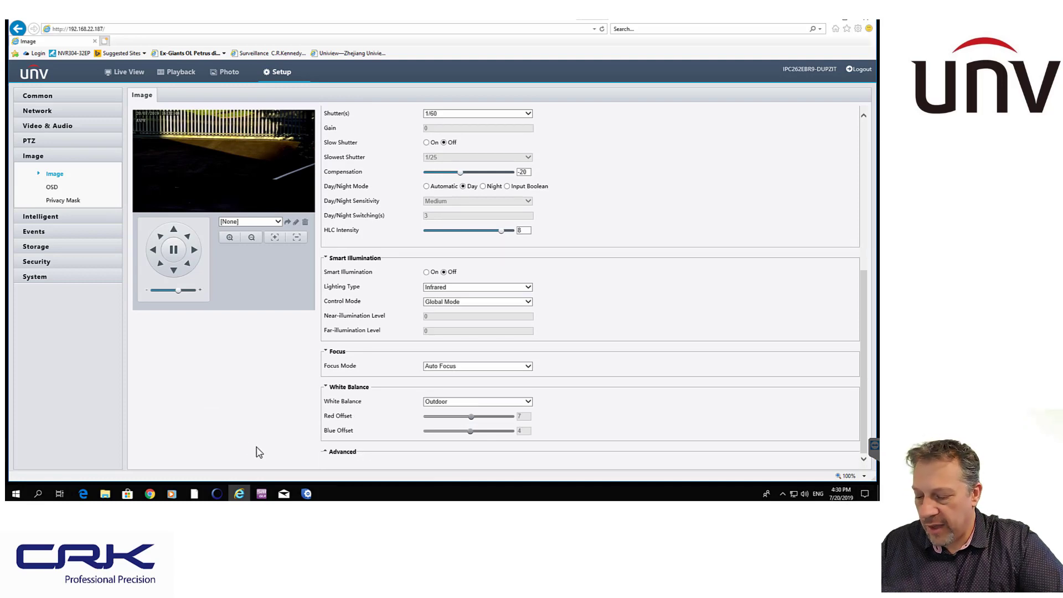
# Make scene 3, Road Highlight Compensation, the current scene and expand its exposure settings.
pyautogui.scroll(10, 264, 419)
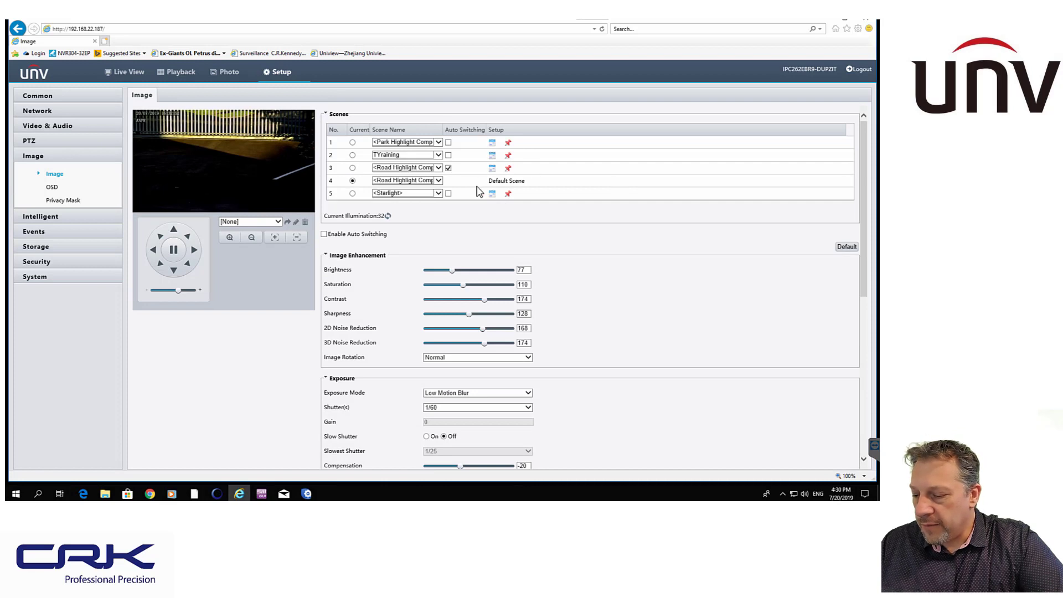
pyautogui.click(353, 167)
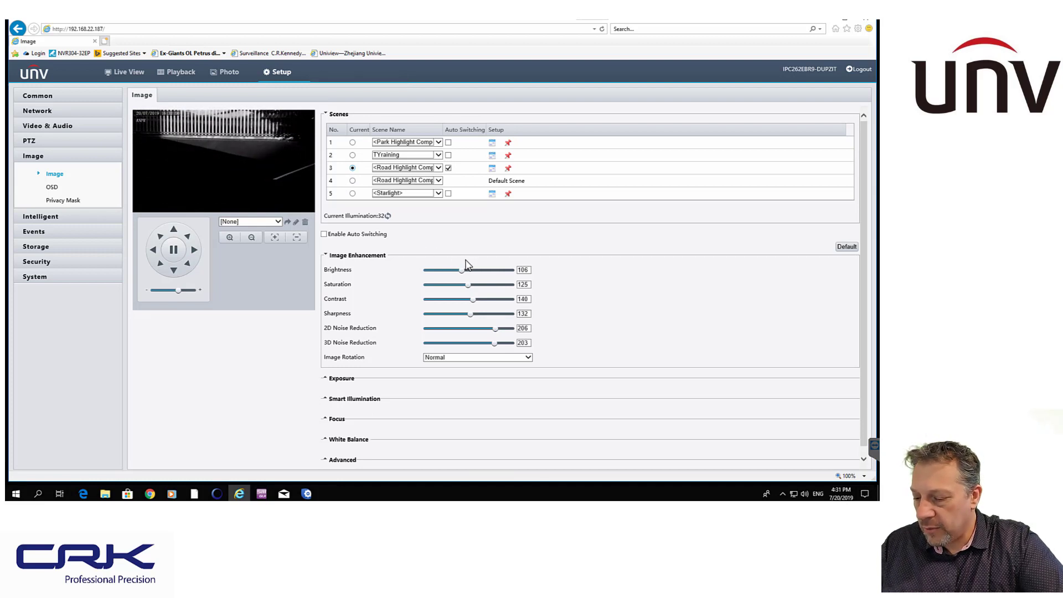
pyautogui.click(339, 379)
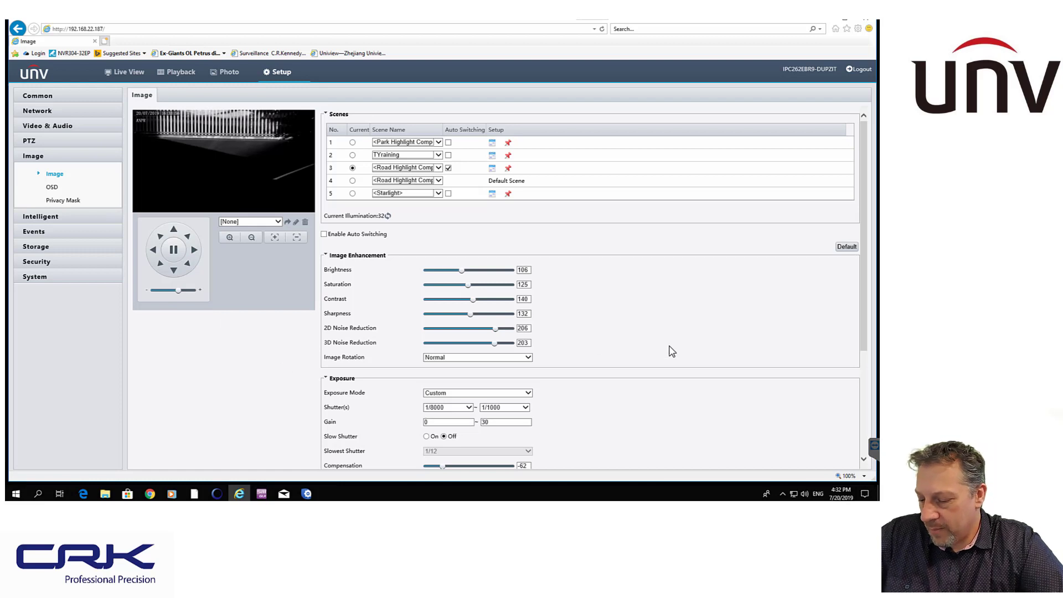
# Review scene 3's exposure settings down to HLC intensity, and expand its smart illumination settings to examine the lighting type and control mode.
pyautogui.scroll(-1, 646, 341)
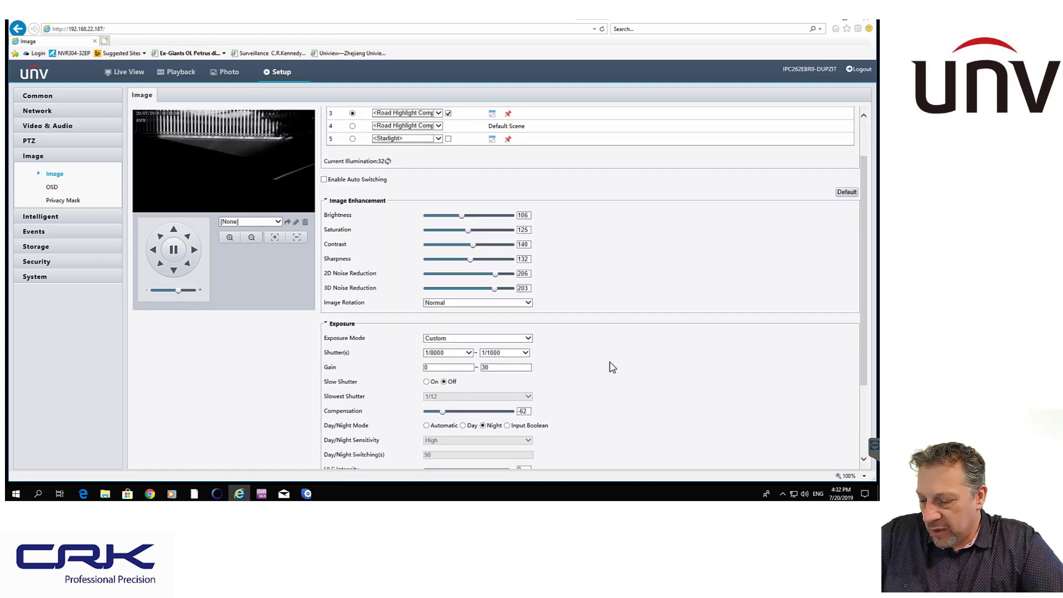
pyautogui.scroll(-1, 612, 367)
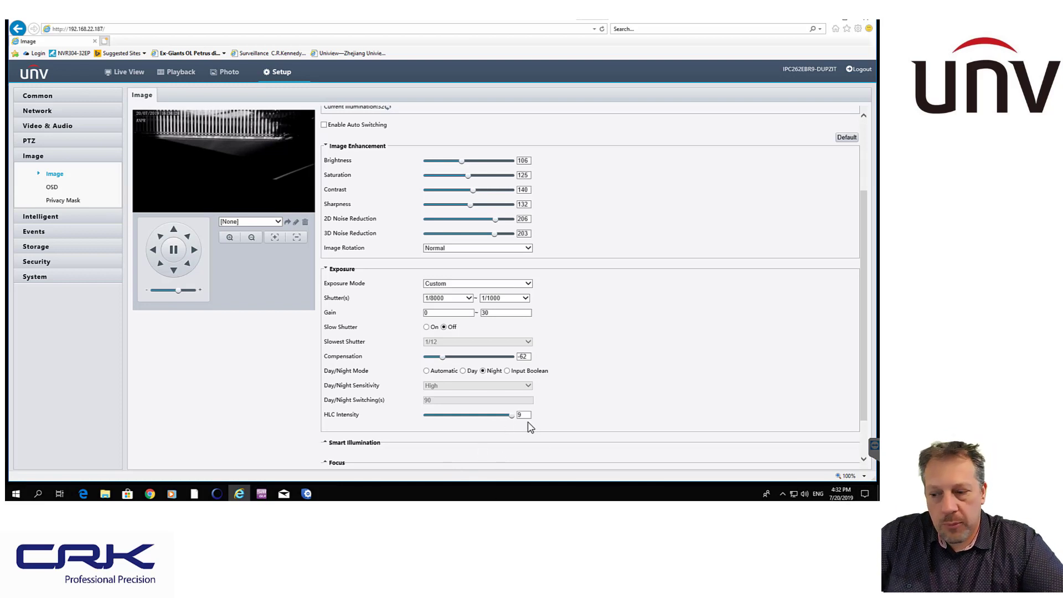
pyautogui.scroll(-2, 287, 377)
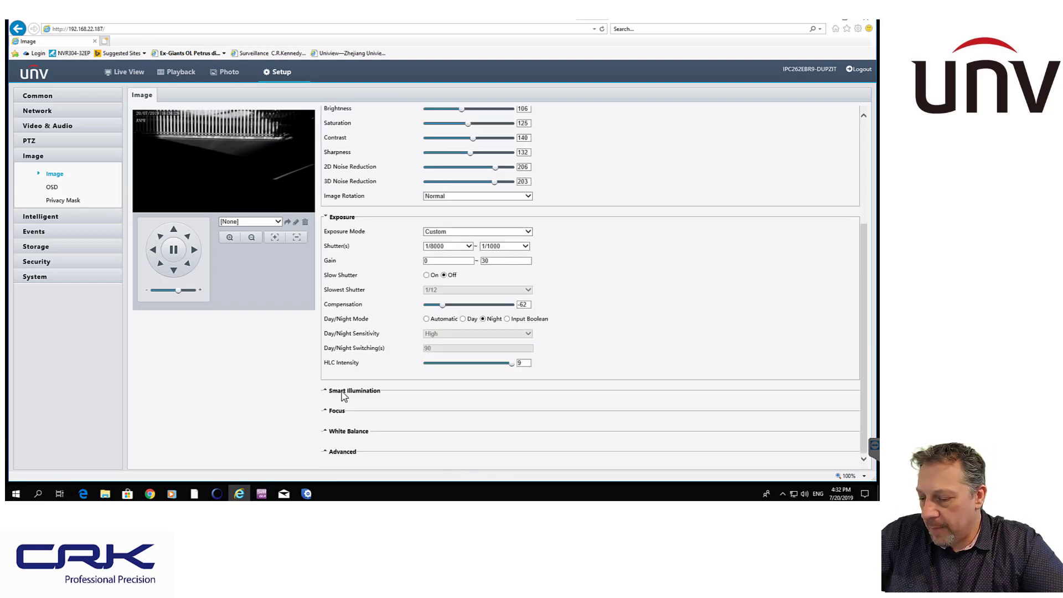
pyautogui.click(361, 391)
pyautogui.scroll(-2, 221, 393)
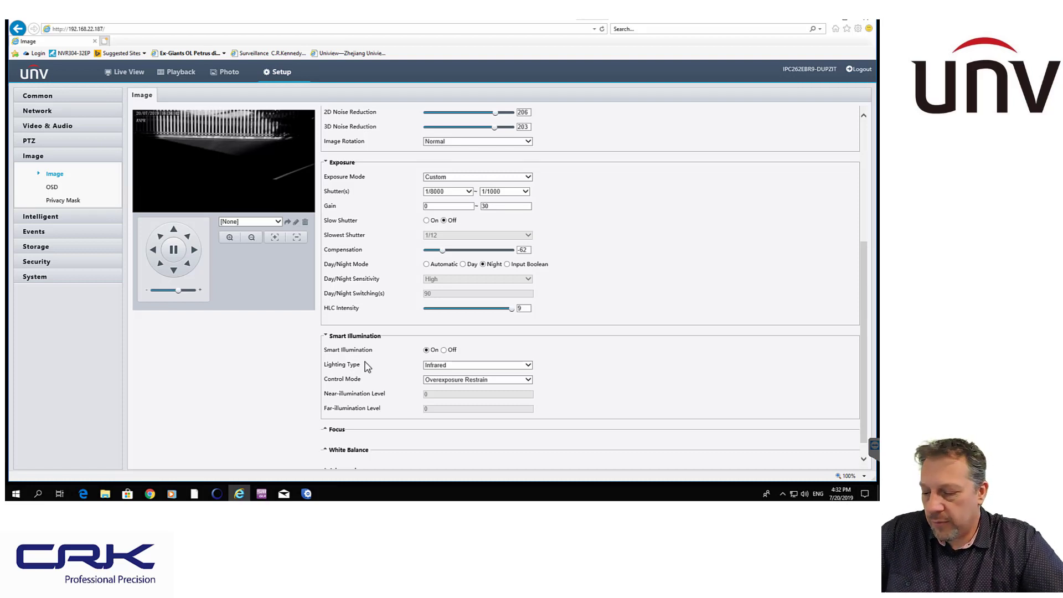
# Expand scene 3's focus, white balance and advanced settings and review the white balance options, keeping Sodium Lamp.
pyautogui.click(332, 430)
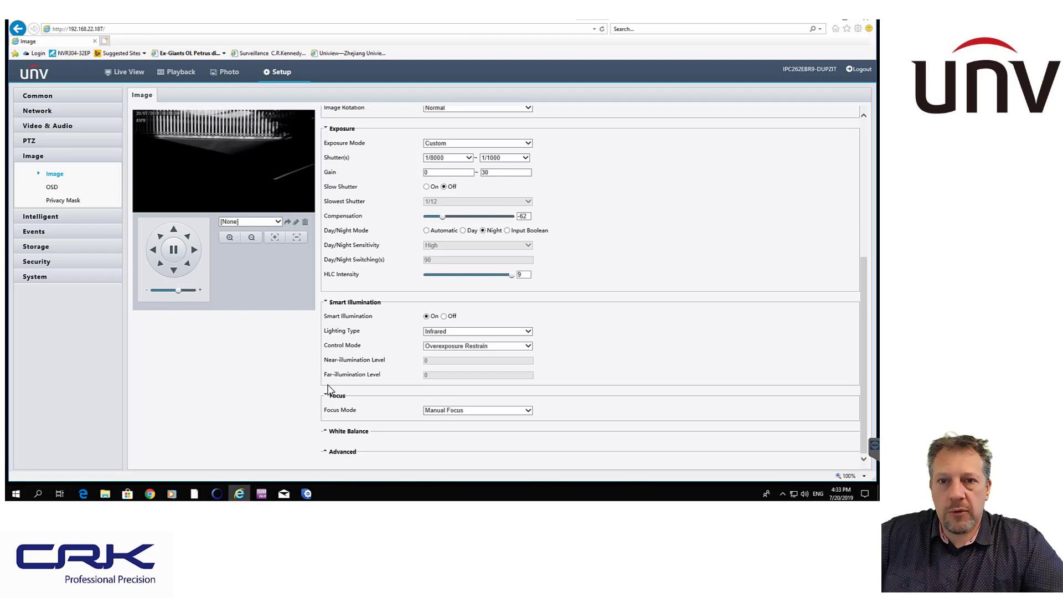
pyautogui.click(350, 435)
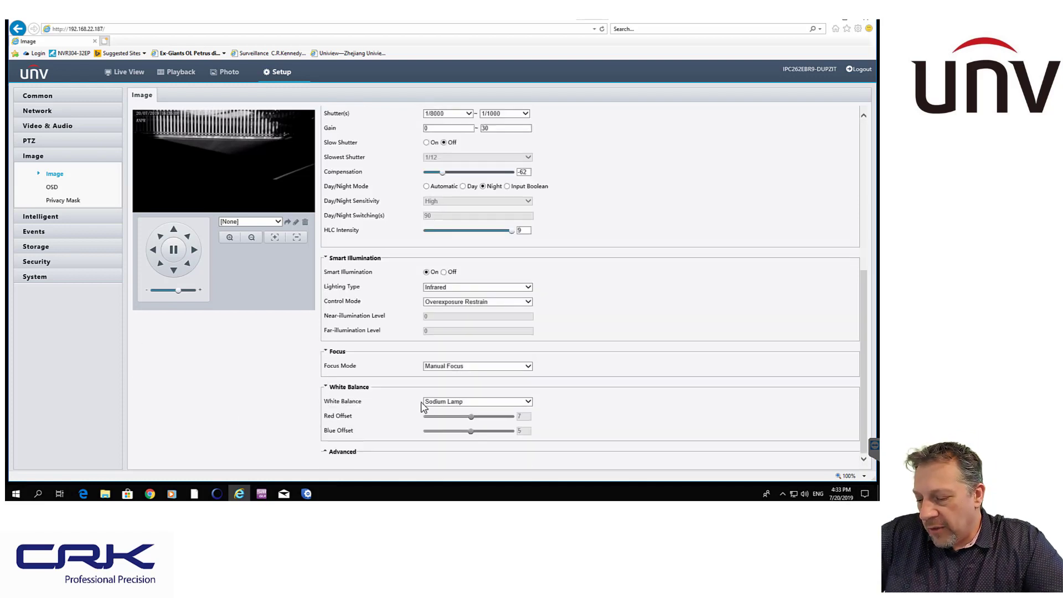
pyautogui.click(486, 405)
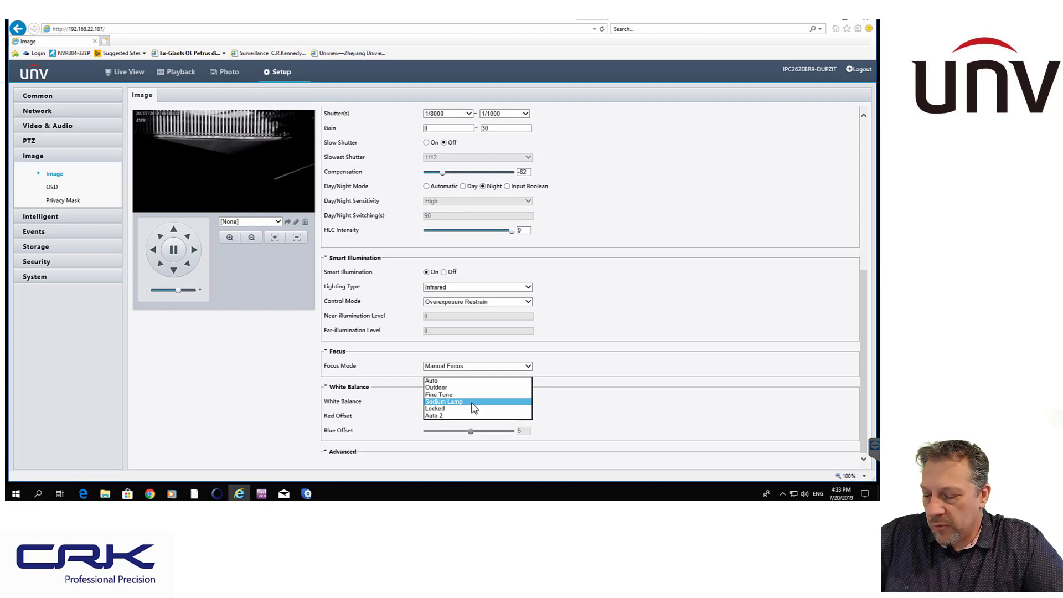
pyautogui.click(472, 402)
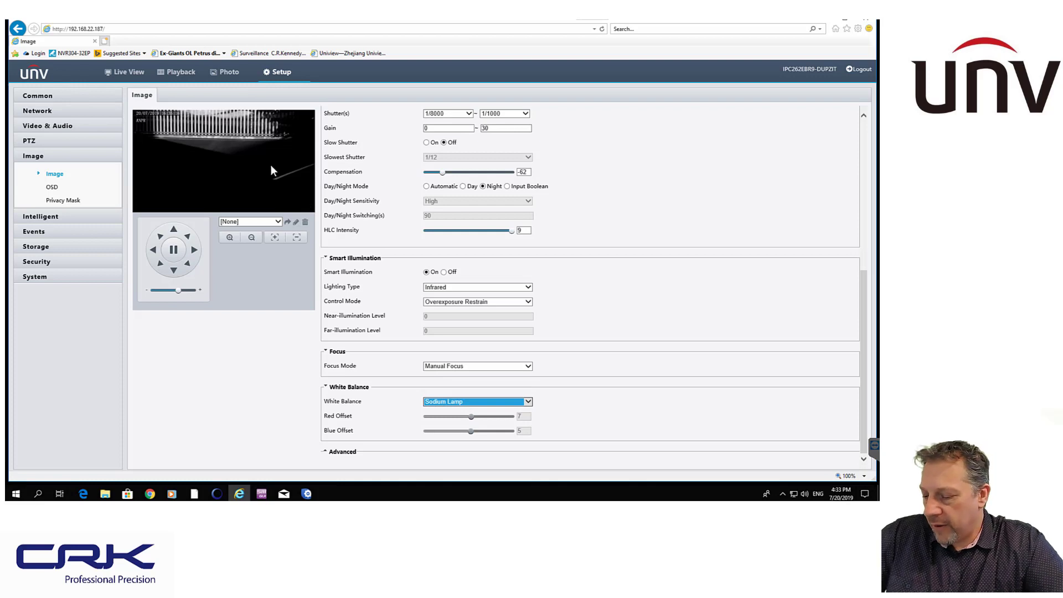
pyautogui.click(341, 452)
# Return to the list of image scenes and enable auto switching between them.
pyautogui.scroll(3, 249, 390)
pyautogui.scroll(3, 249, 389)
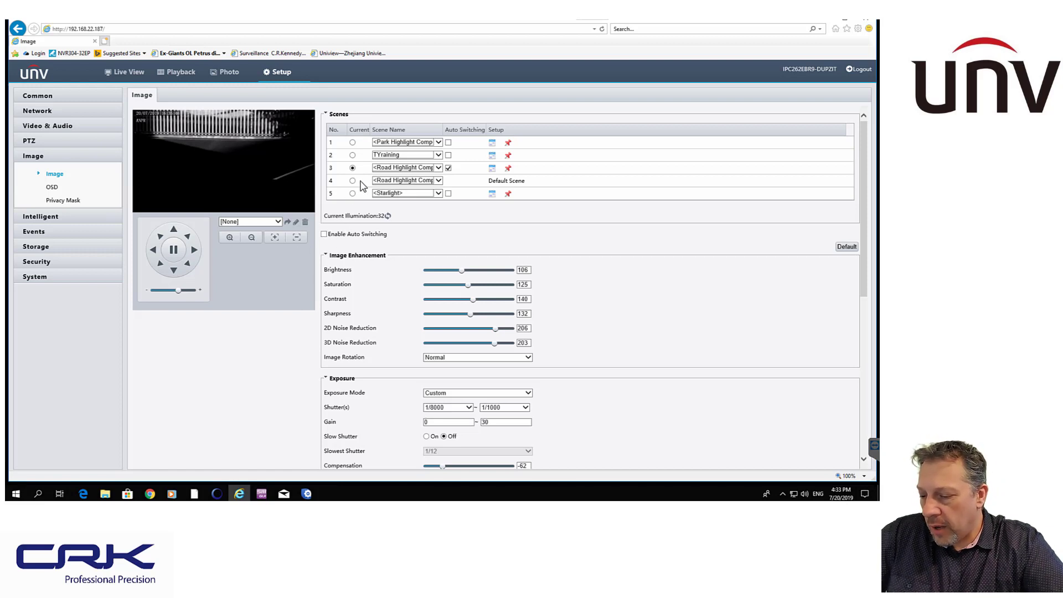
pyautogui.click(324, 235)
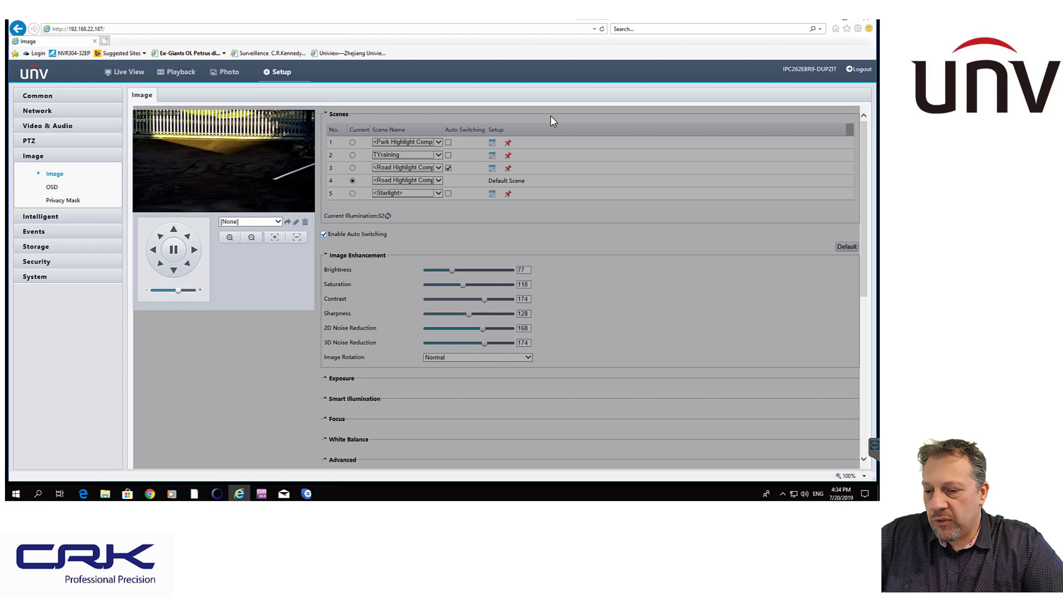
pyautogui.click(824, 21)
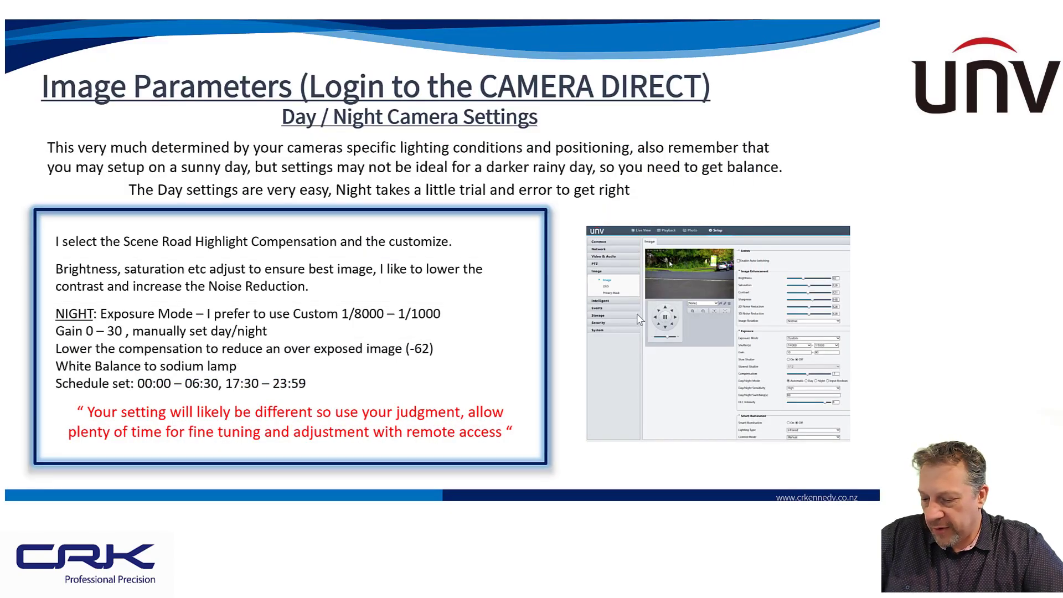
pyautogui.click(586, 307)
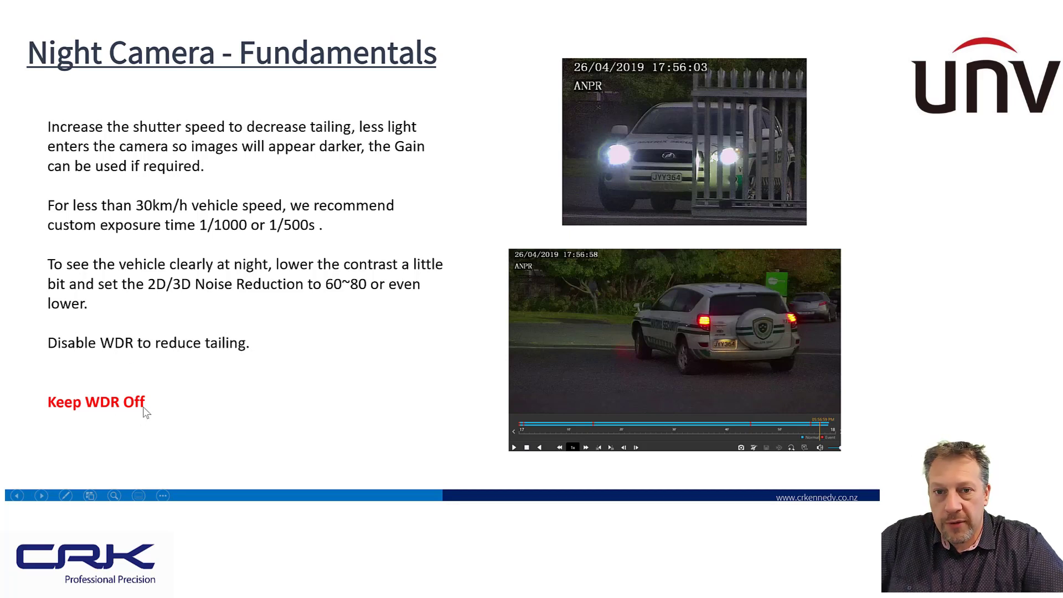
pyautogui.click(321, 353)
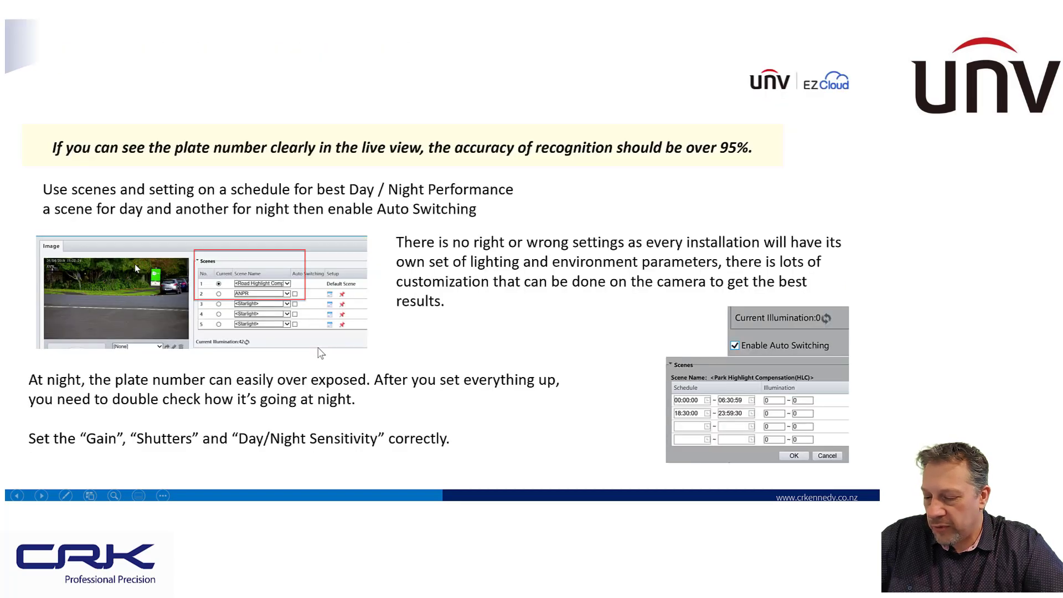
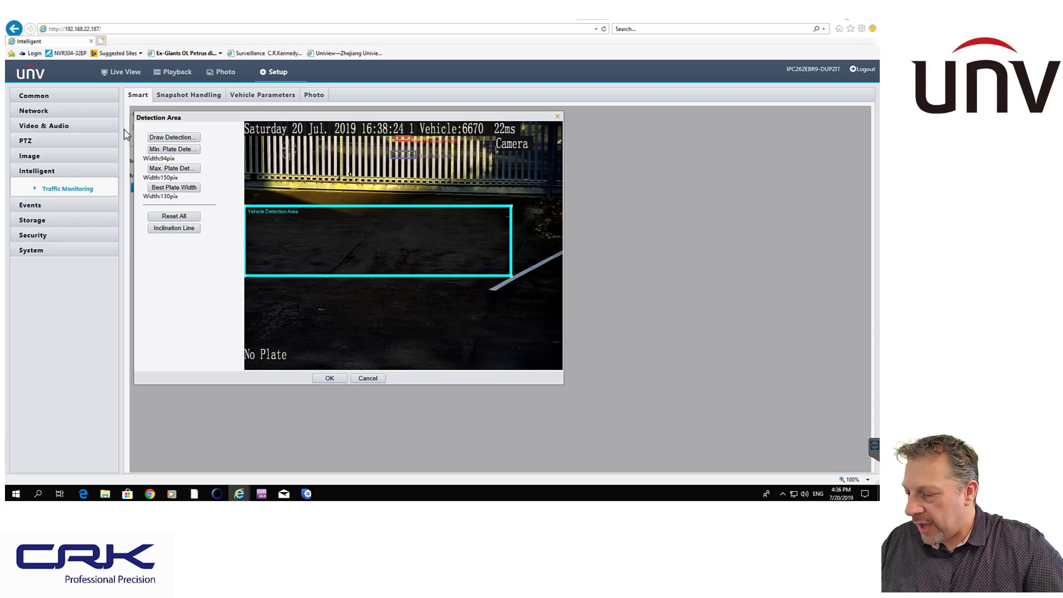
# Resize the minimum plate detection box in the detection area to a width of 74 pix.
pyautogui.click(166, 151)
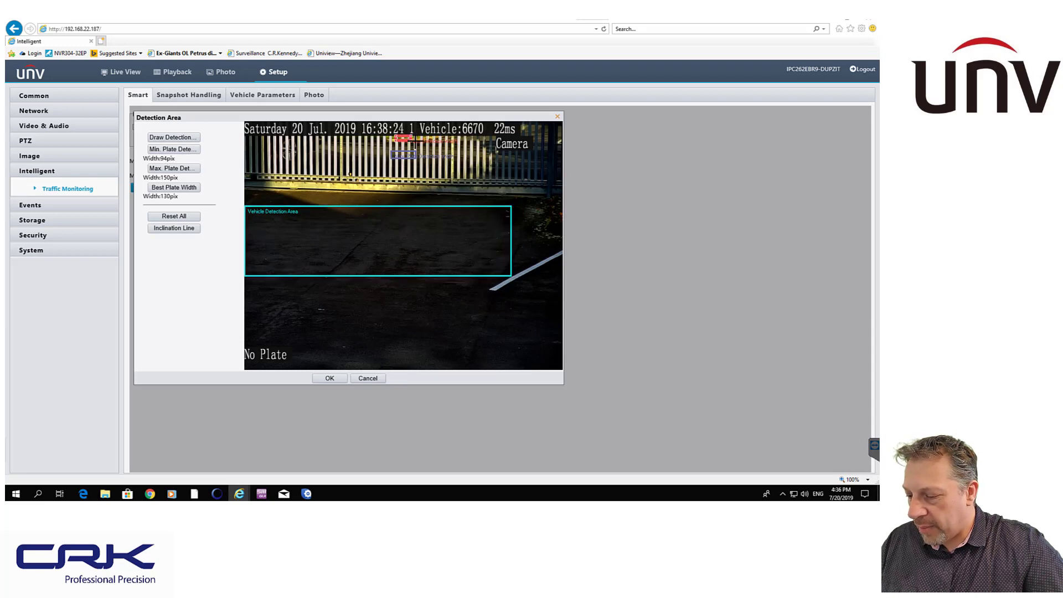
pyautogui.moveTo(411, 140)
pyautogui.mouseDown()
pyautogui.moveTo(422, 143)
pyautogui.moveTo(407, 141)
pyautogui.mouseUp()
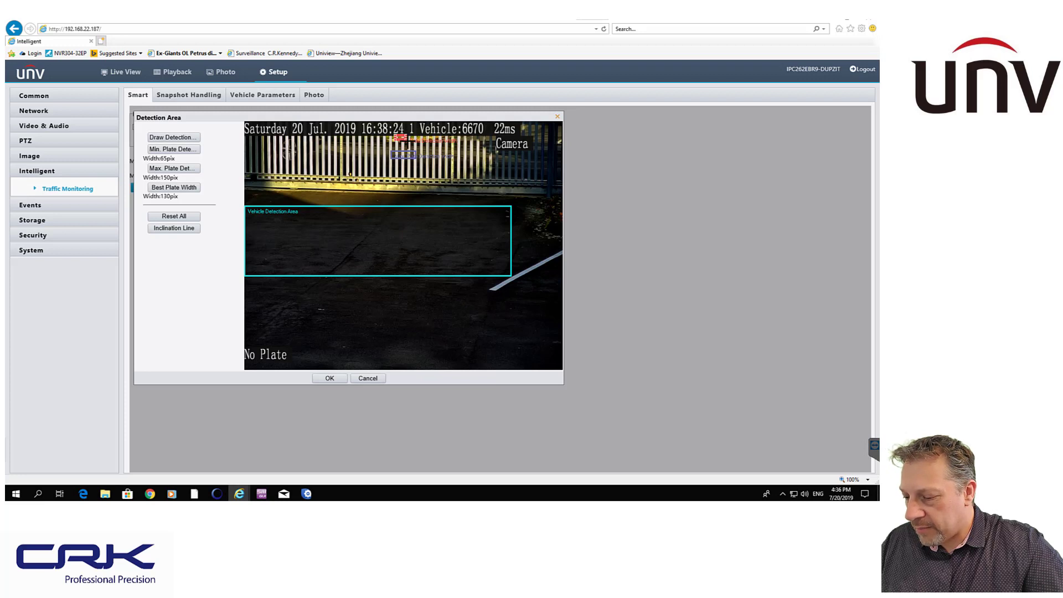
pyautogui.moveTo(407, 141); pyautogui.dragTo(415, 142)
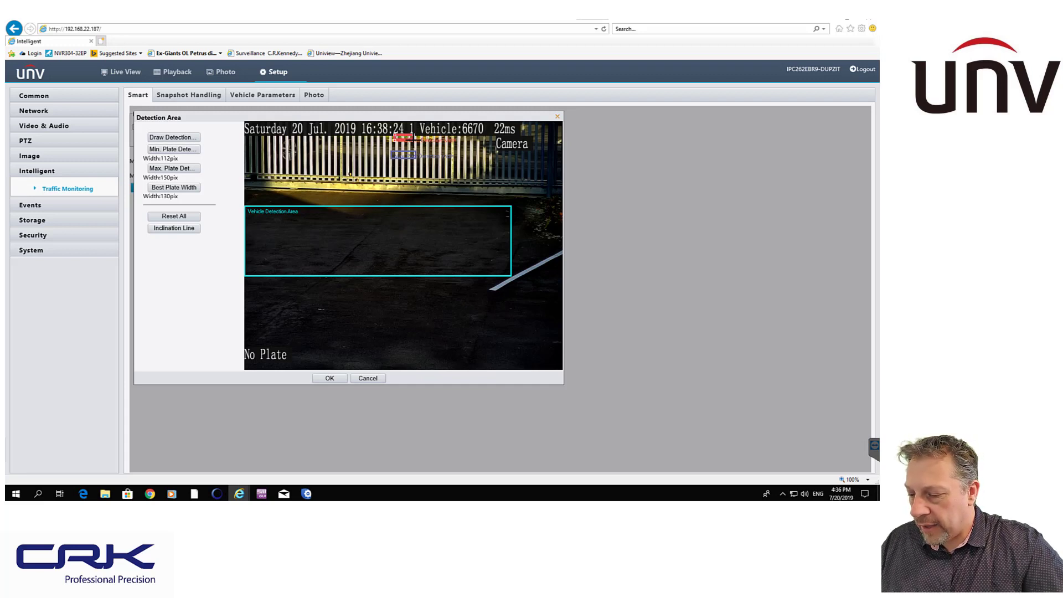
pyautogui.moveTo(414, 142); pyautogui.dragTo(407, 140)
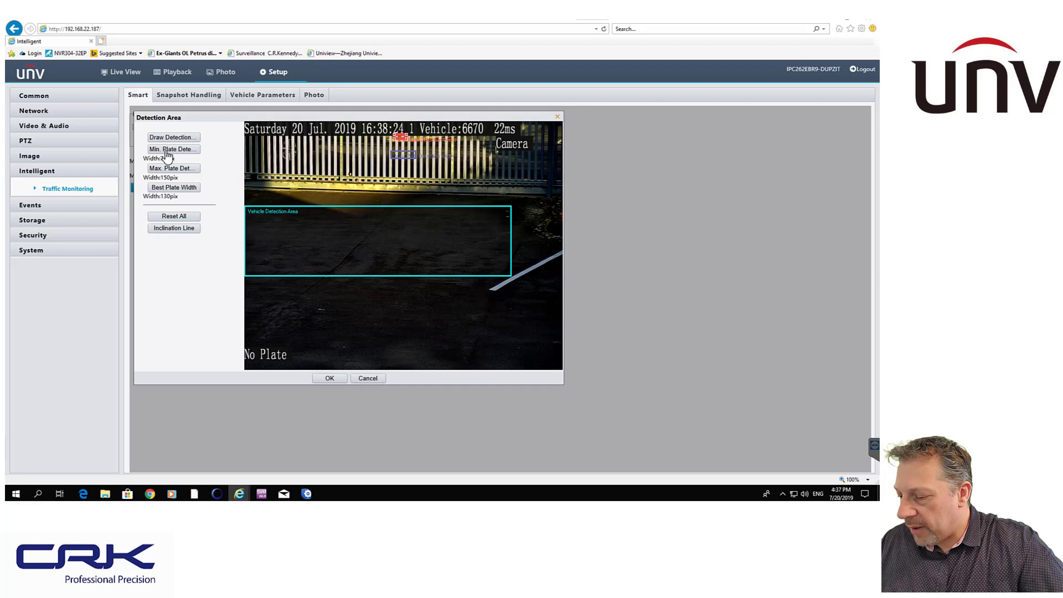
# Move the best plate width box out of the vehicle detection area onto the fence, and confirm and save the detection rules.
pyautogui.click(176, 188)
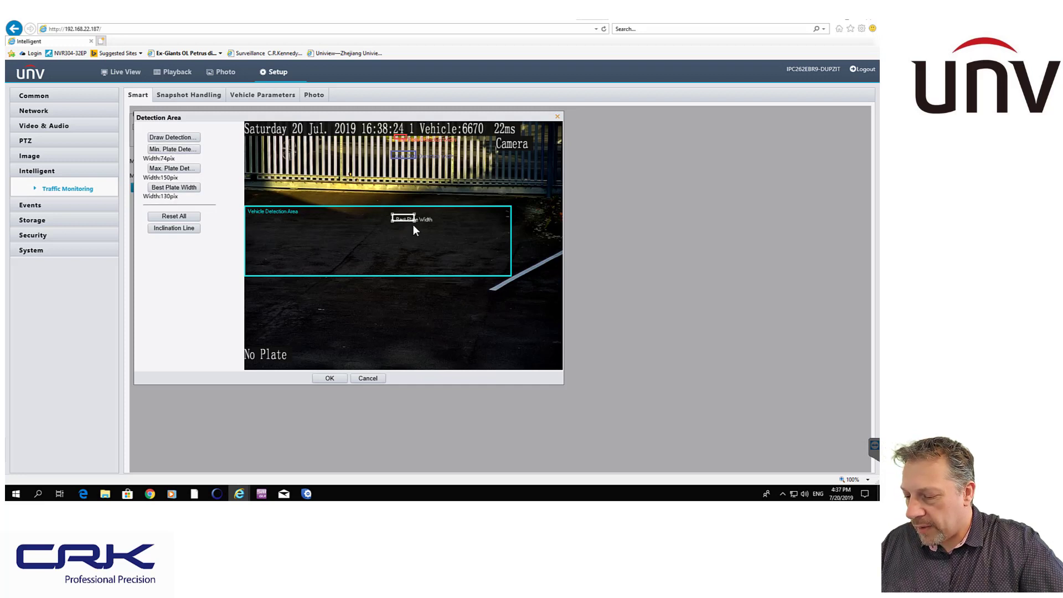
pyautogui.moveTo(407, 220); pyautogui.dragTo(300, 172)
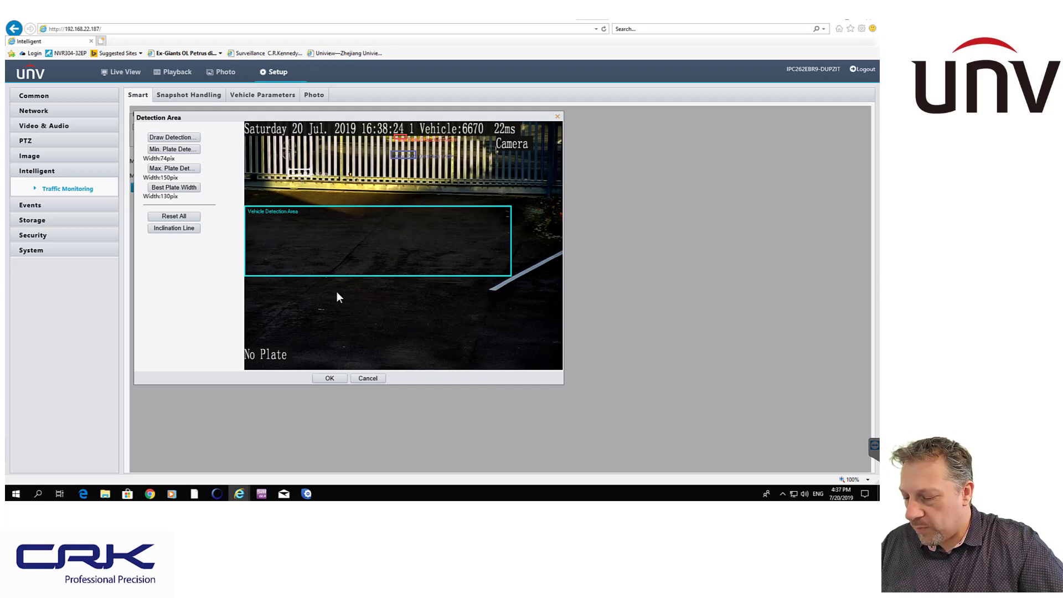
pyautogui.click(330, 378)
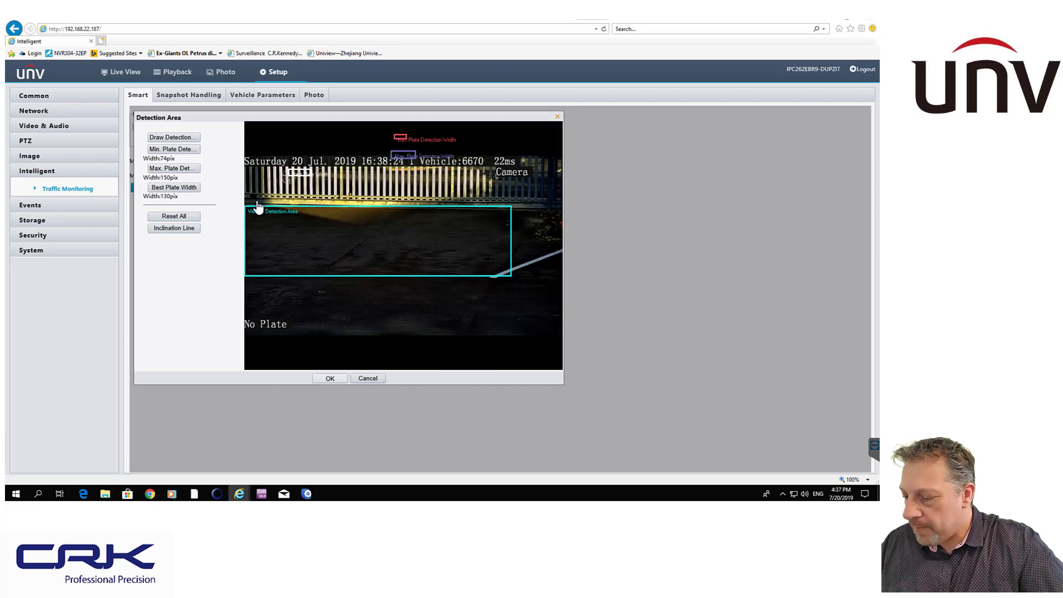
pyautogui.click(331, 380)
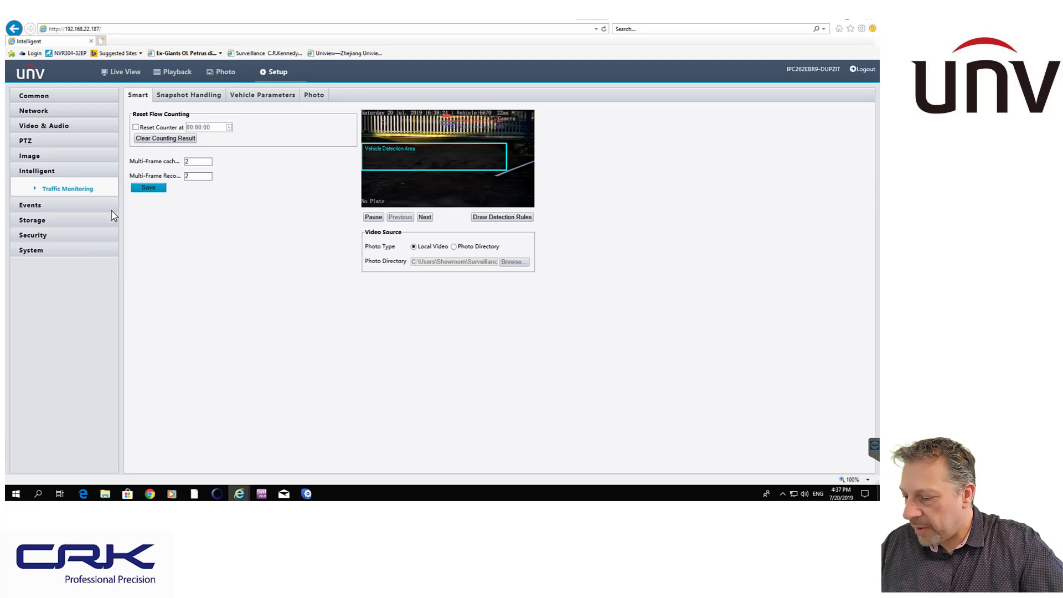
pyautogui.click(146, 189)
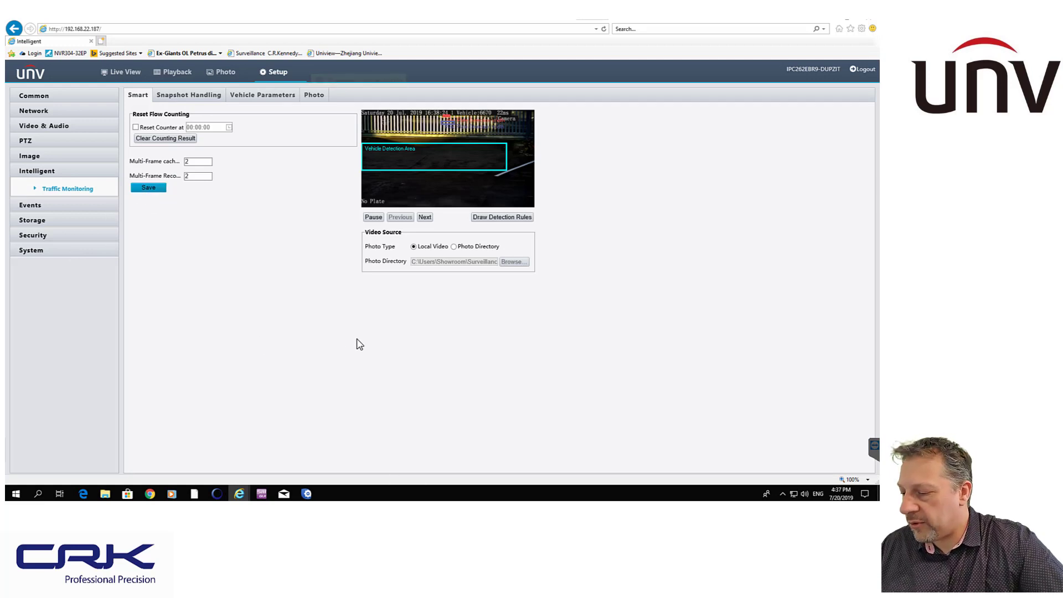
# Review the traffic monitoring snapshot handling options and the vehicle parameters for licence plate credibility and plate filtering.
pyautogui.click(181, 101)
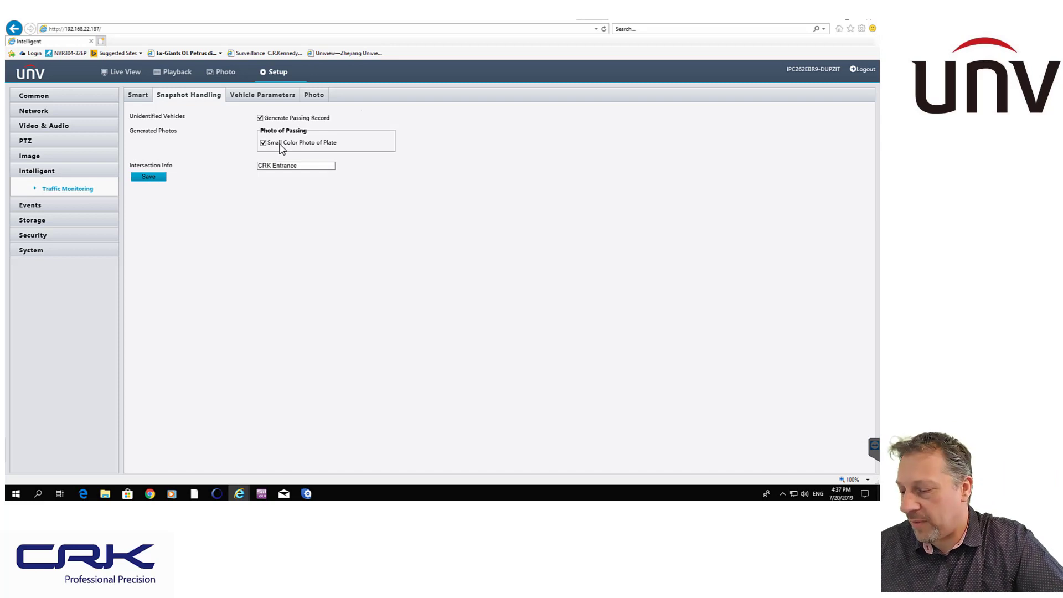
pyautogui.click(253, 105)
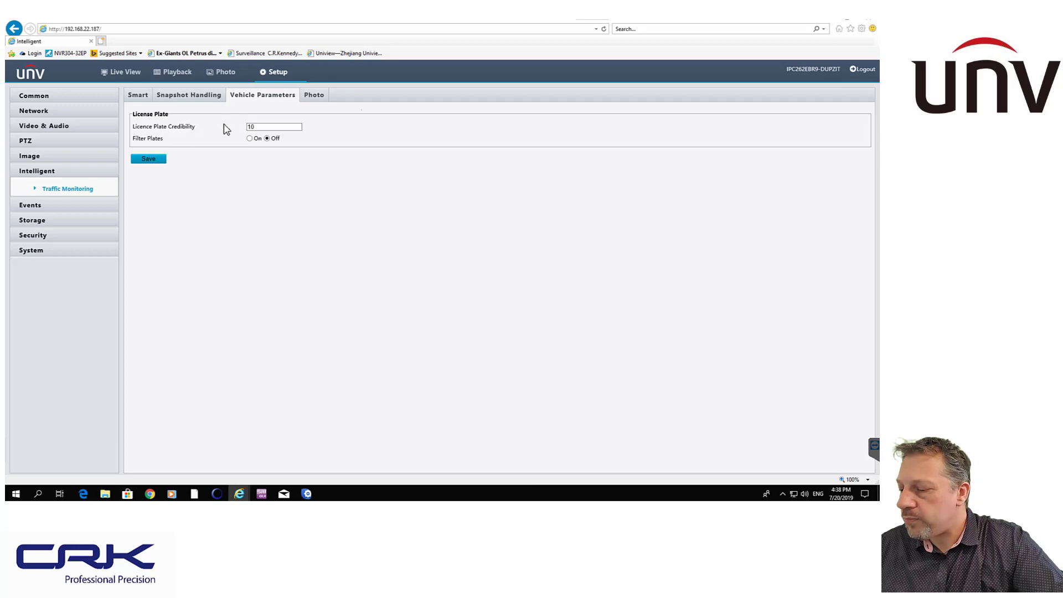
# Review the photo overlay settings, inspecting overlay Area3 and the custom names for time, plate number and camera ID.
pyautogui.click(313, 96)
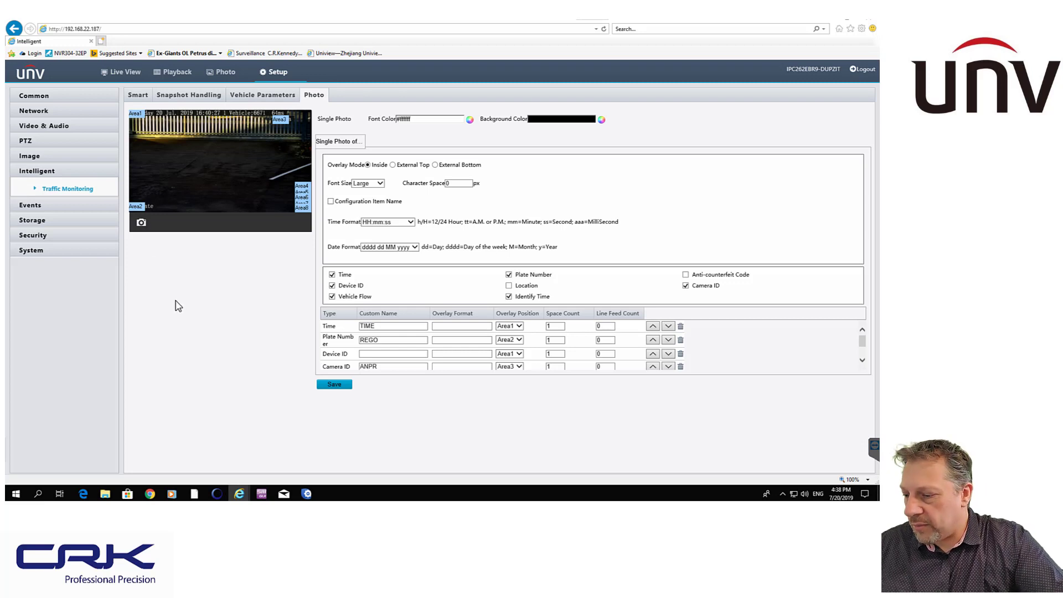
pyautogui.click(286, 122)
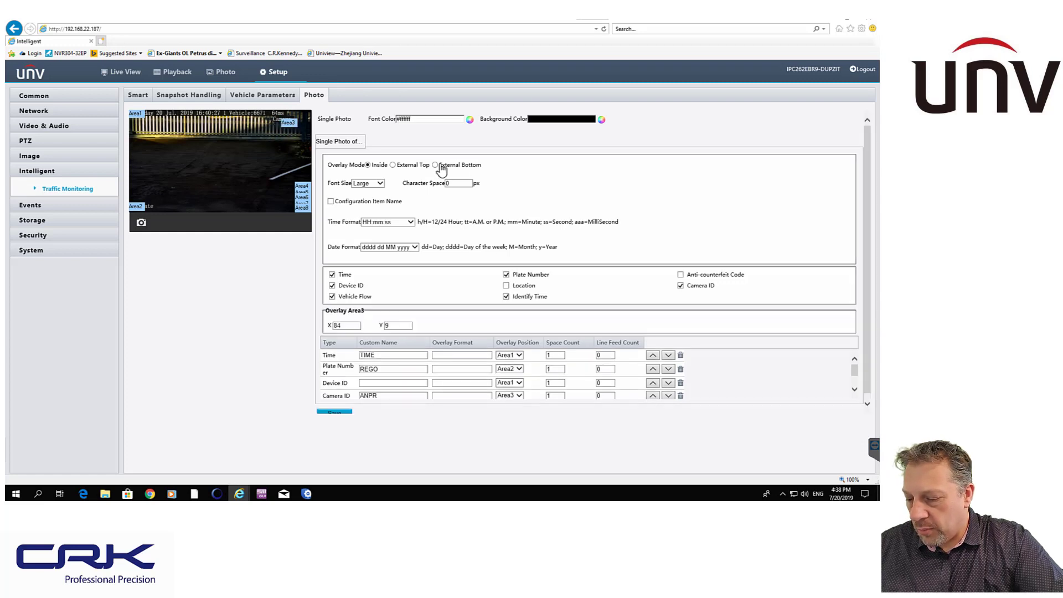
pyautogui.click(385, 356)
pyautogui.click(383, 370)
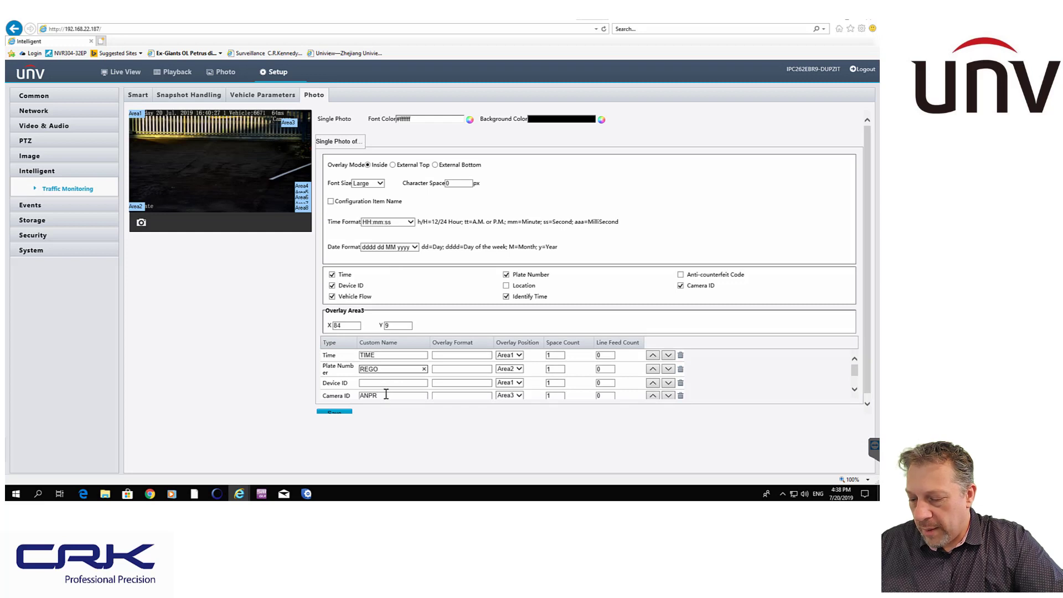
pyautogui.click(386, 395)
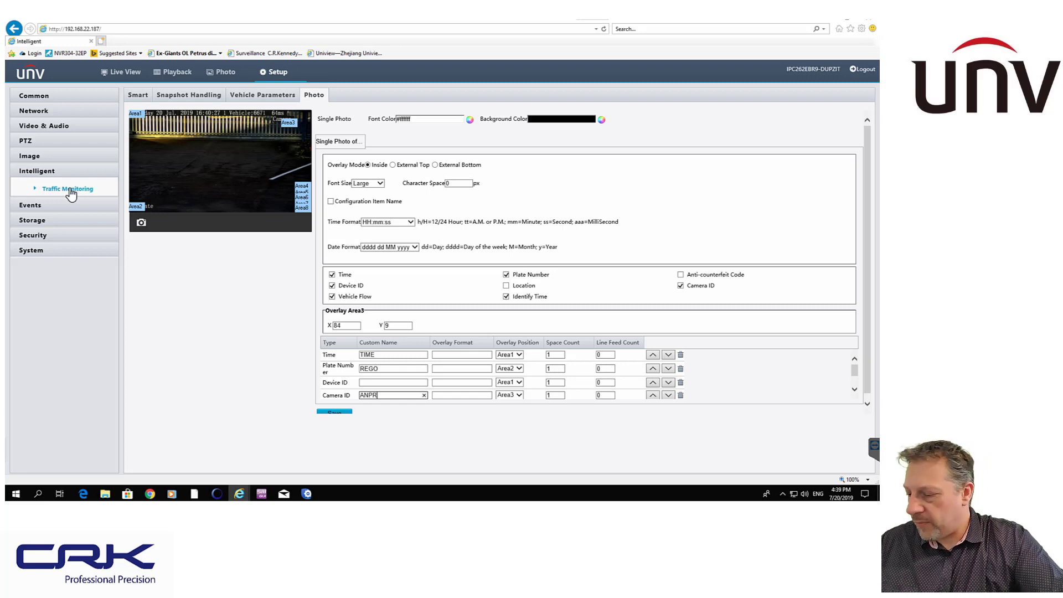
# Open the intelligent server settings in the system configuration and examine the server IP and server port.
pyautogui.click(32, 251)
pyautogui.click(40, 261)
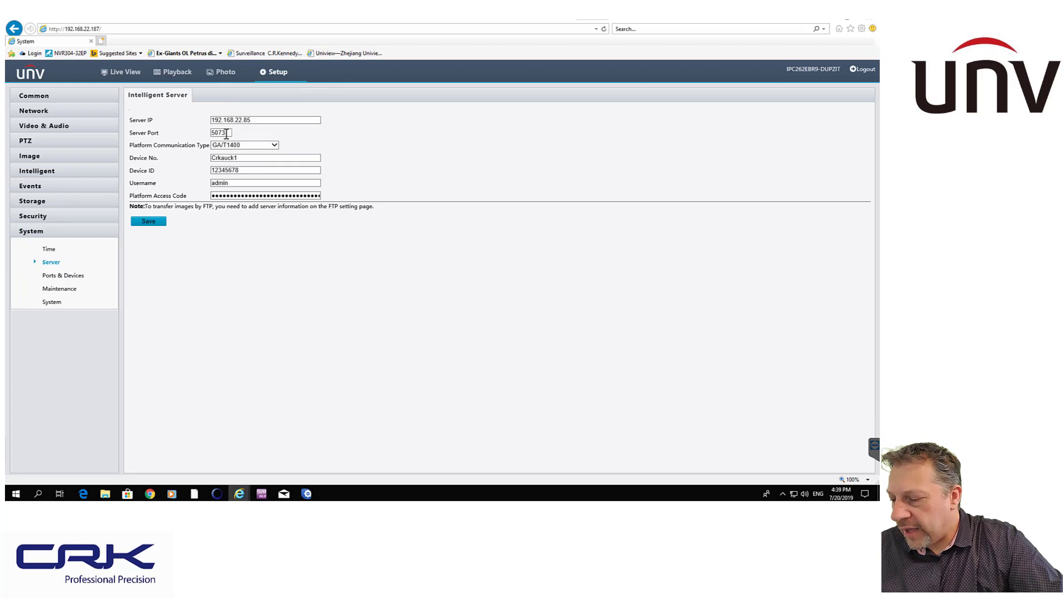
pyautogui.click(257, 121)
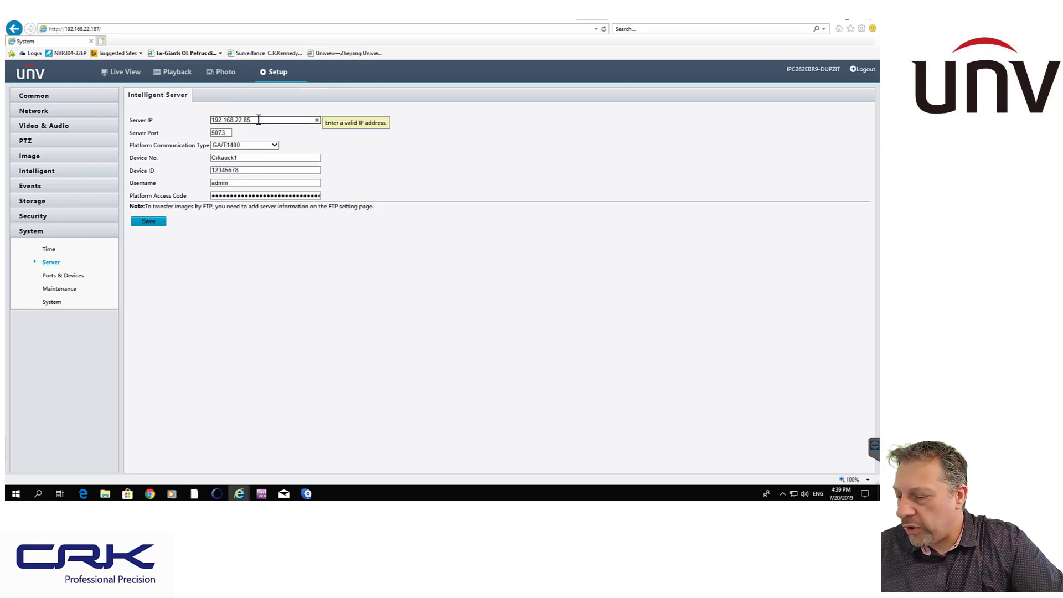
pyautogui.click(226, 132)
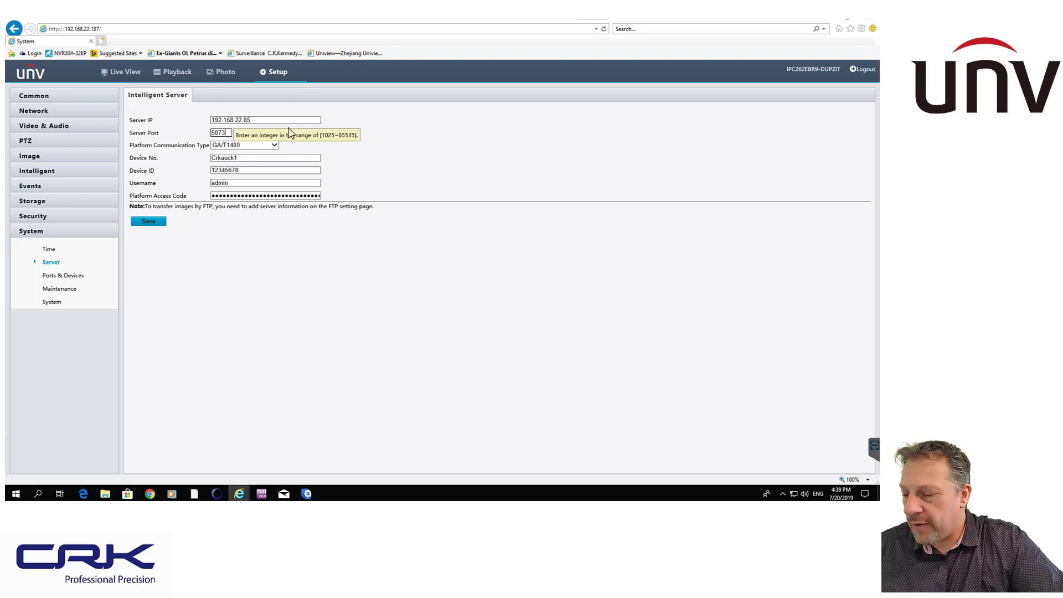
# Compare the server fields for the UNV and GA/T1400 platform communication types, keeping GA/T1400 selected.
pyautogui.click(250, 146)
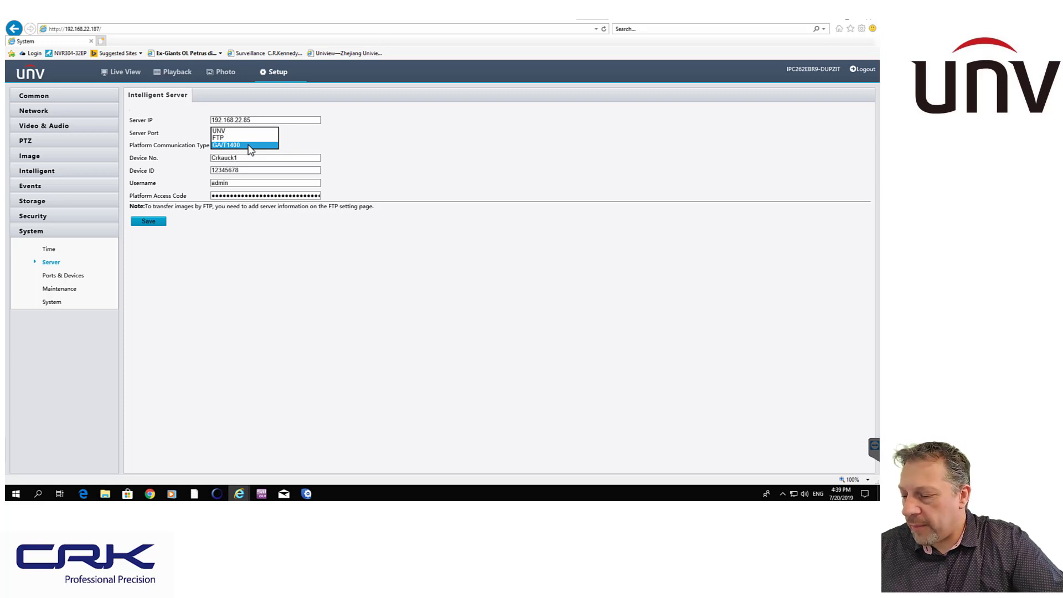
pyautogui.click(240, 132)
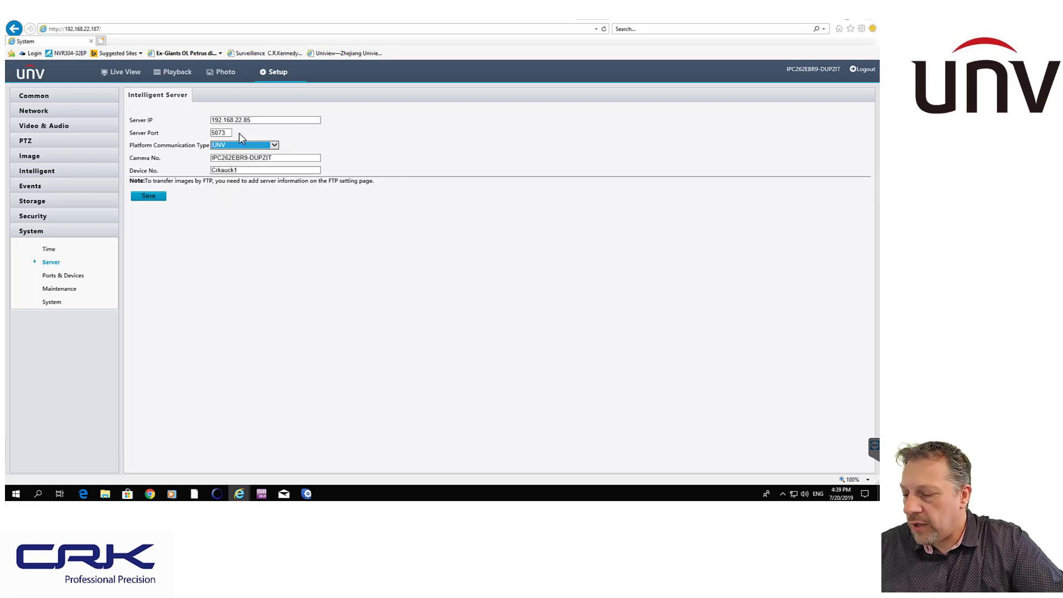
pyautogui.click(244, 144)
pyautogui.click(227, 160)
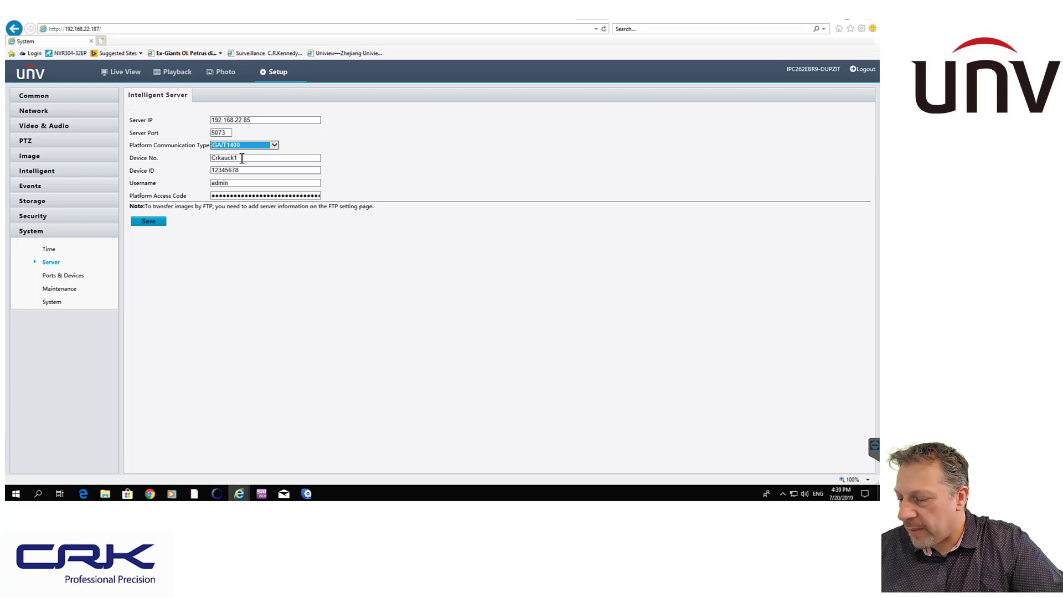
# Examine the device number, device ID and username fields in the camera's intelligent server settings.
pyautogui.click(242, 159)
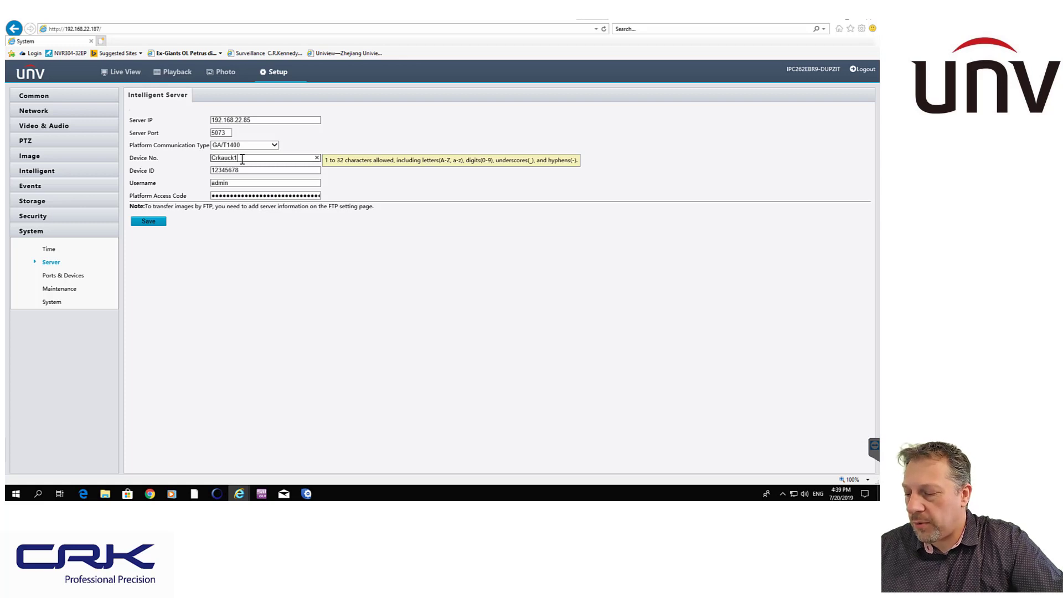
pyautogui.moveTo(242, 158); pyautogui.dragTo(205, 158)
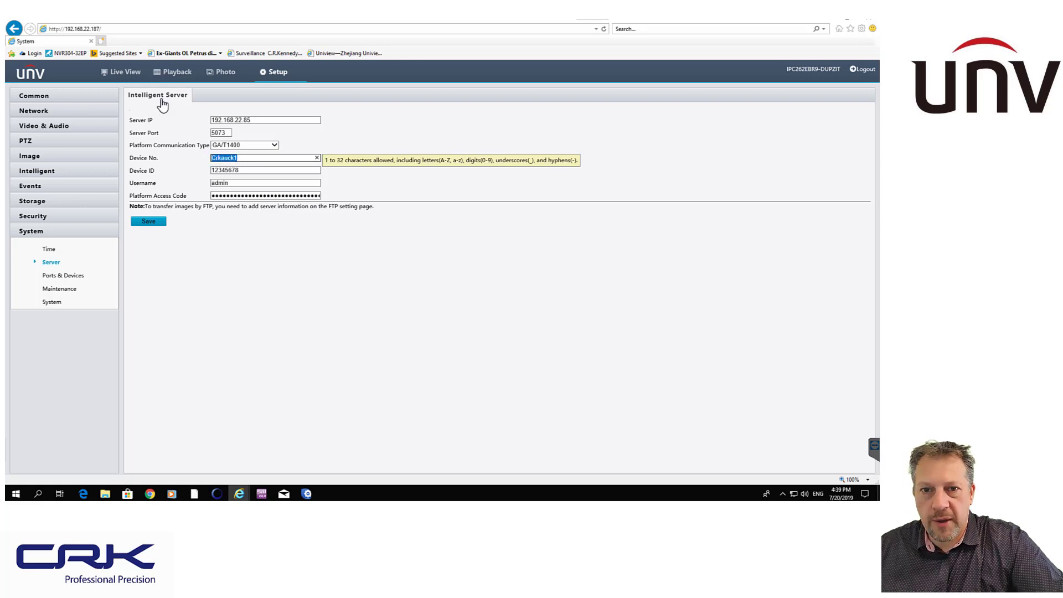
pyautogui.click(246, 172)
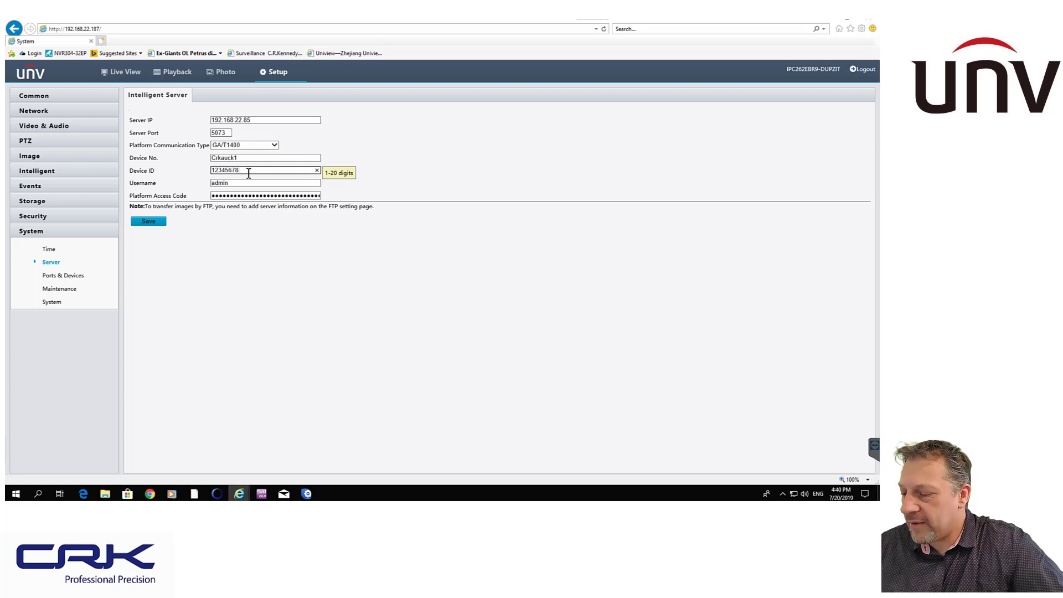
pyautogui.click(242, 183)
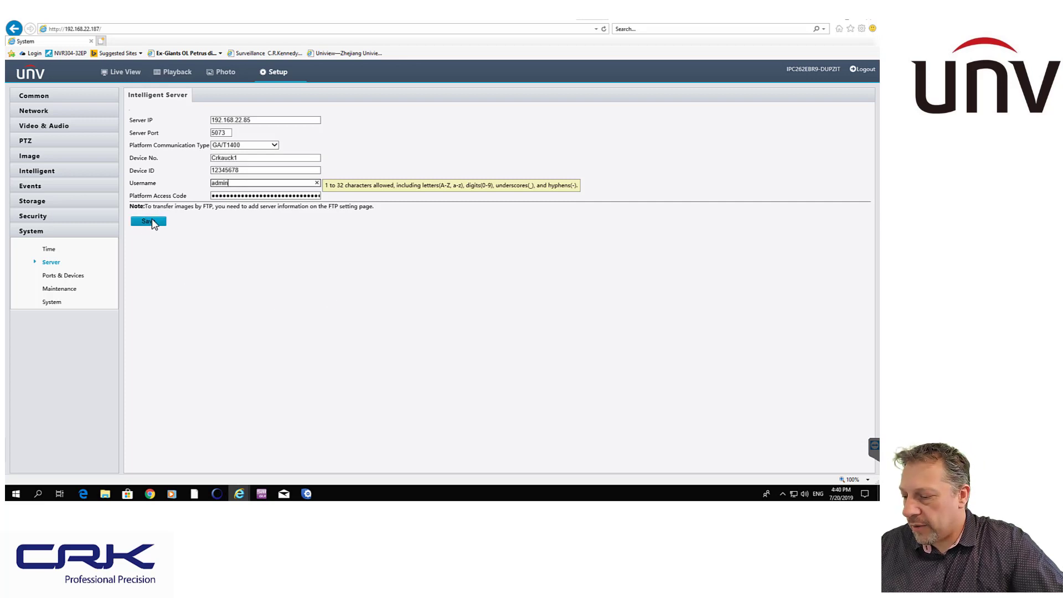
# Switch to EZTools and open the web interface of the NVR302-16E-P16-B recorder at 192.168.22.85.
pyautogui.click(467, 307)
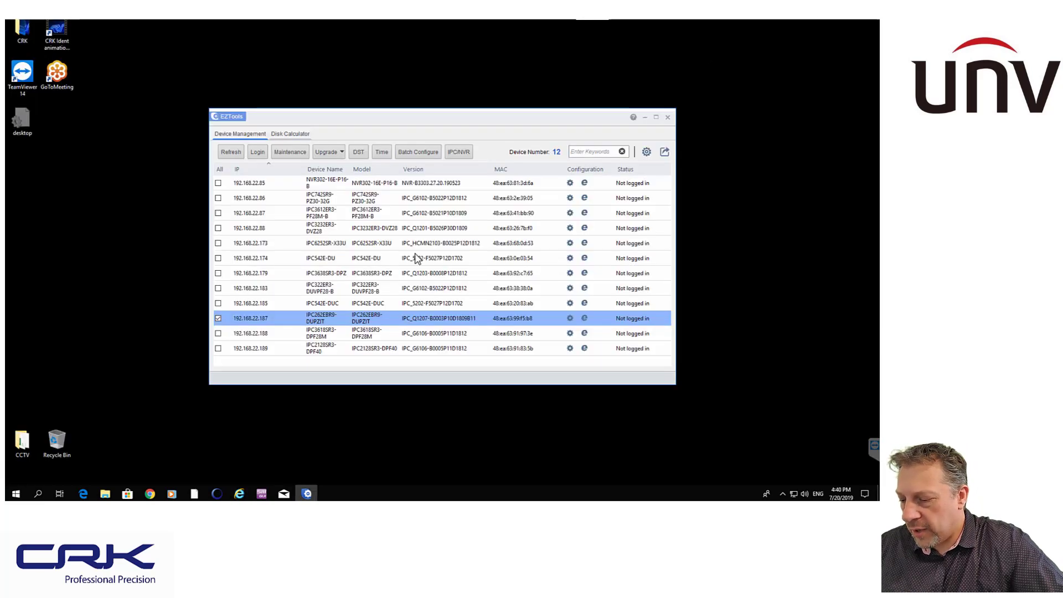
pyautogui.click(295, 183)
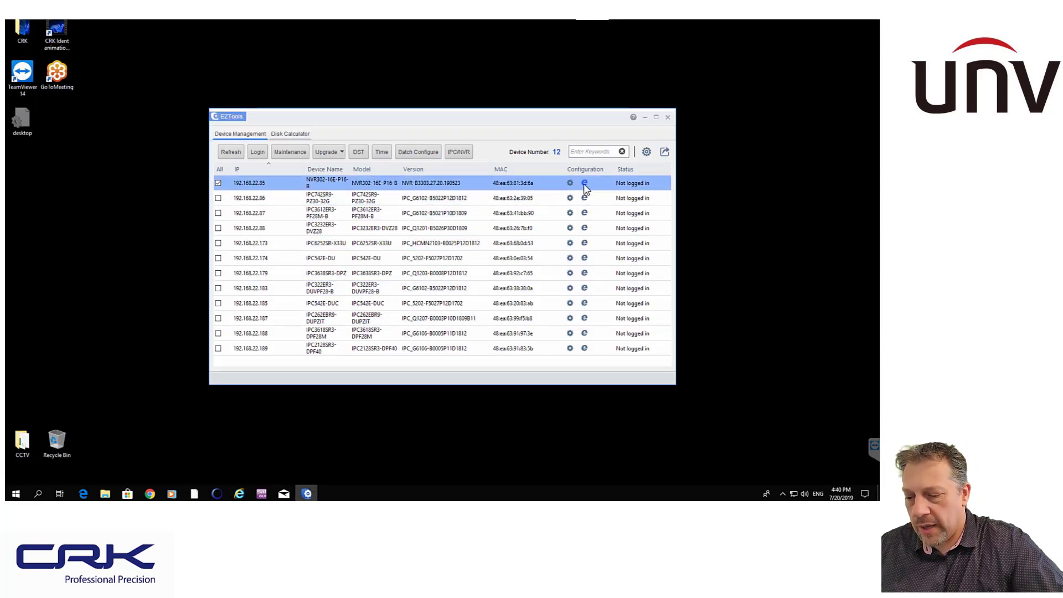
pyautogui.click(585, 183)
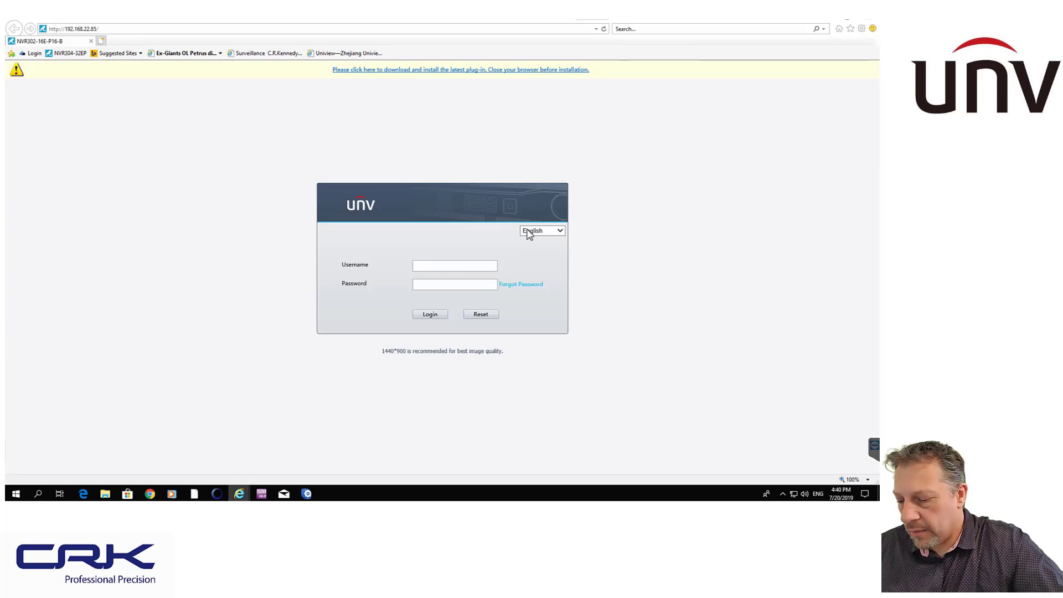
# Log in to the NVR with the saved admin account and dismiss the password change request.
pyautogui.click(426, 265)
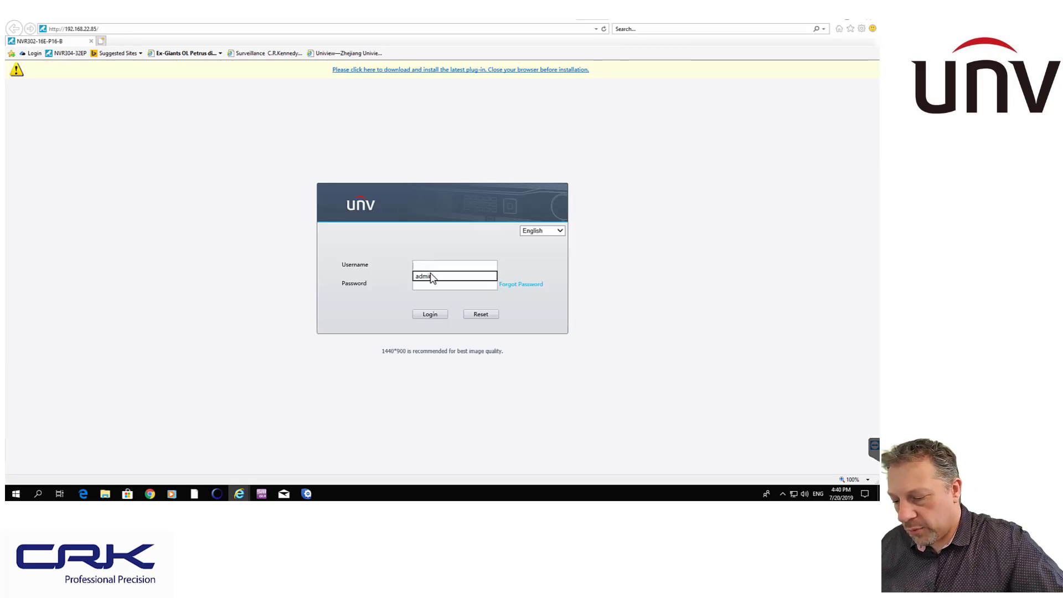
pyautogui.click(433, 277)
pyautogui.click(430, 314)
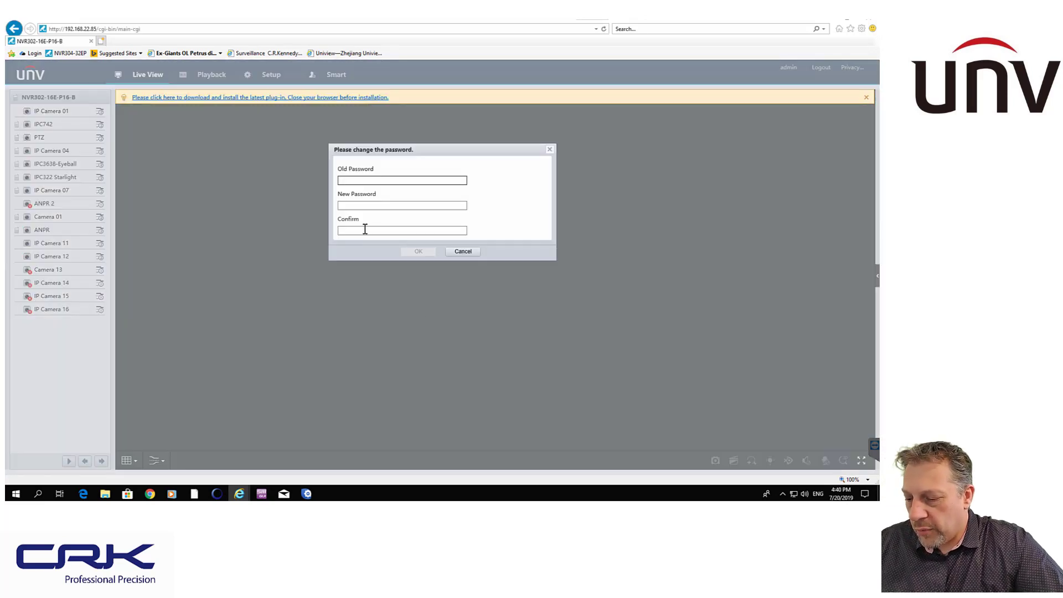
pyautogui.click(463, 252)
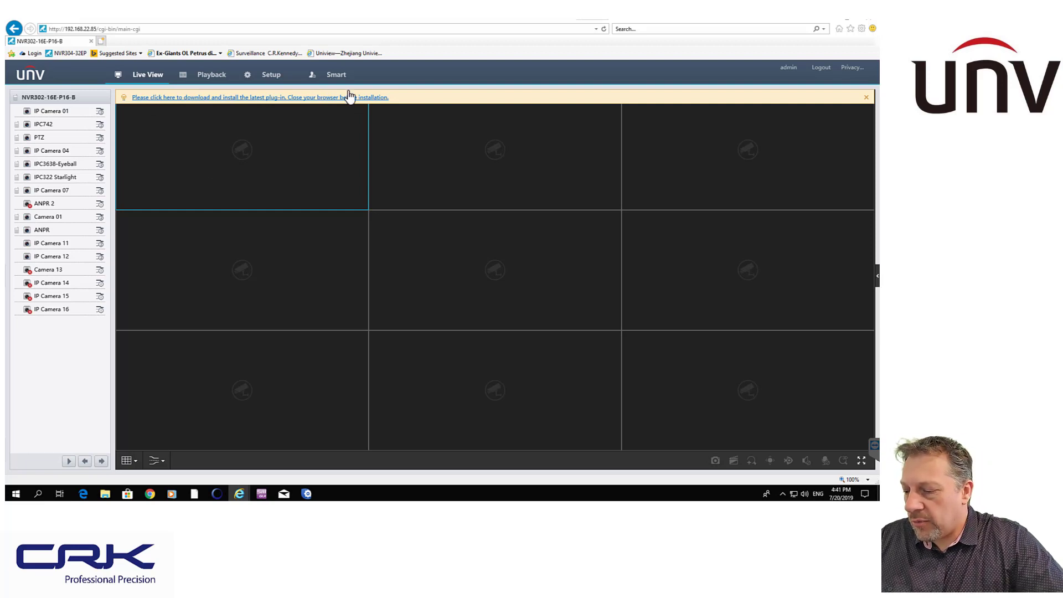
# Open the NVR's Video&Image Database platform settings and examine the database ID and database port.
pyautogui.click(267, 75)
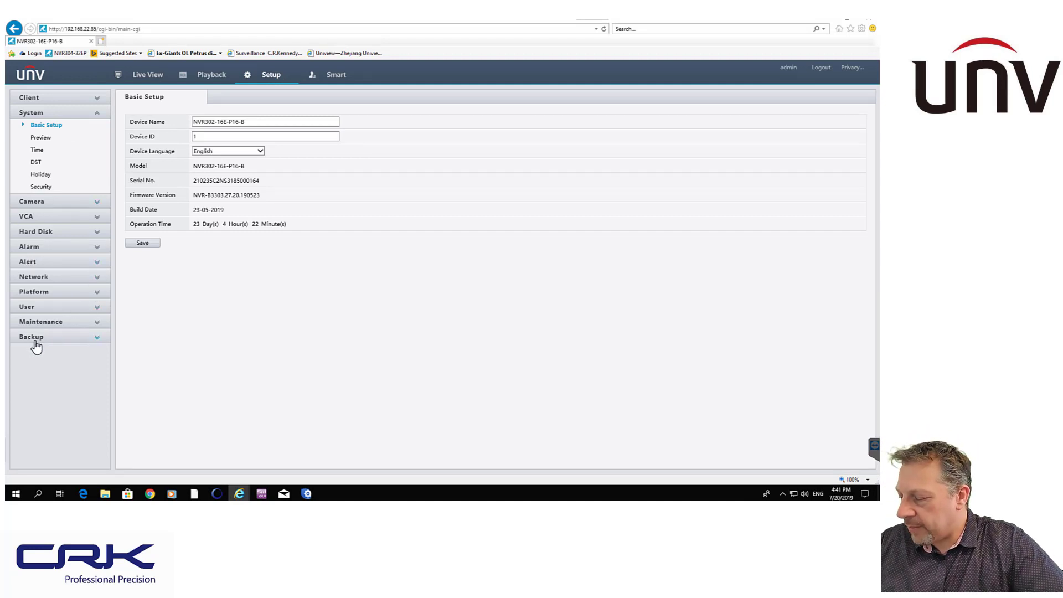
pyautogui.click(35, 294)
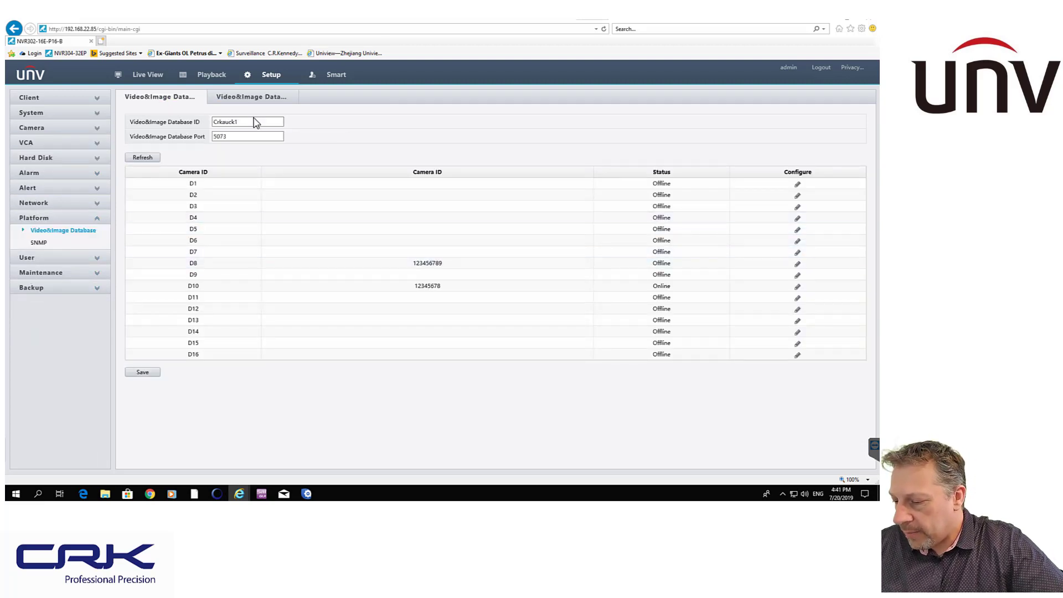
pyautogui.moveTo(250, 121); pyautogui.dragTo(181, 123)
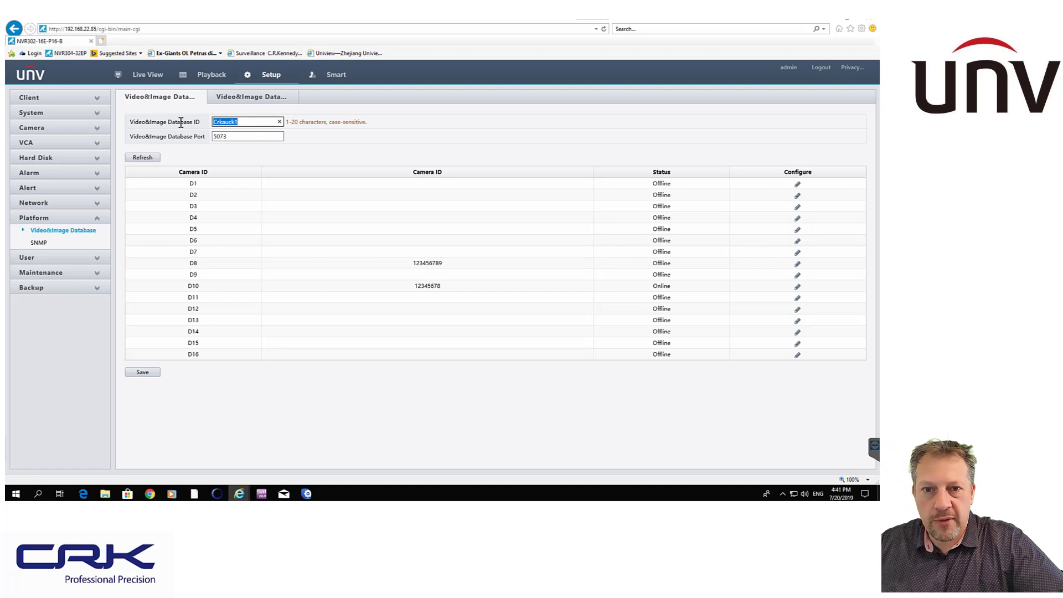
pyautogui.click(235, 136)
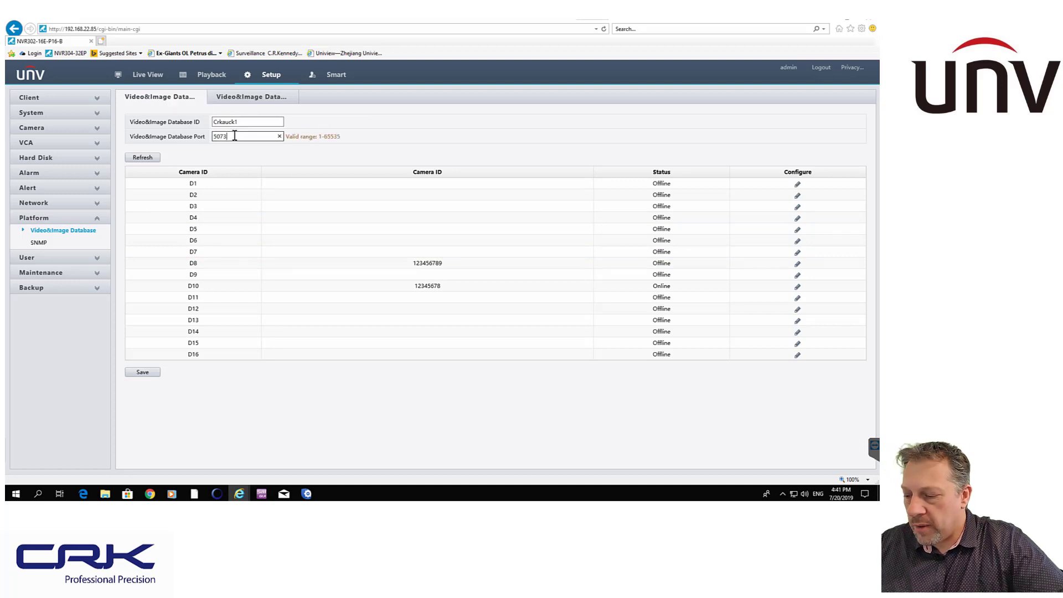
pyautogui.moveTo(235, 136); pyautogui.dragTo(172, 140)
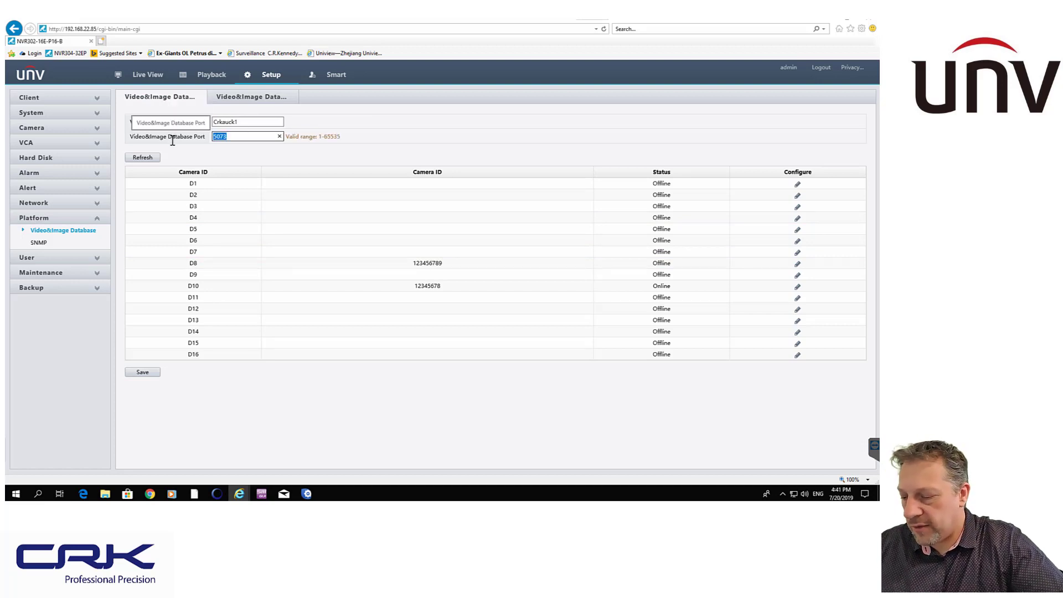
# Inspect the camera ID and connection status of channels D10 and D8, leaving D10's camera ID as it is.
pyautogui.click(211, 289)
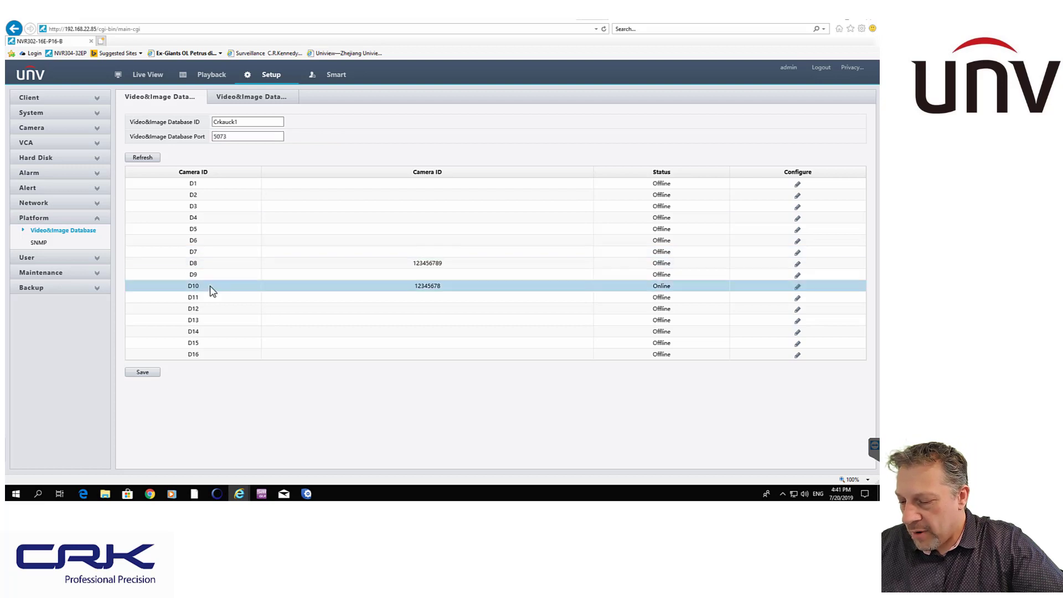
pyautogui.click(798, 287)
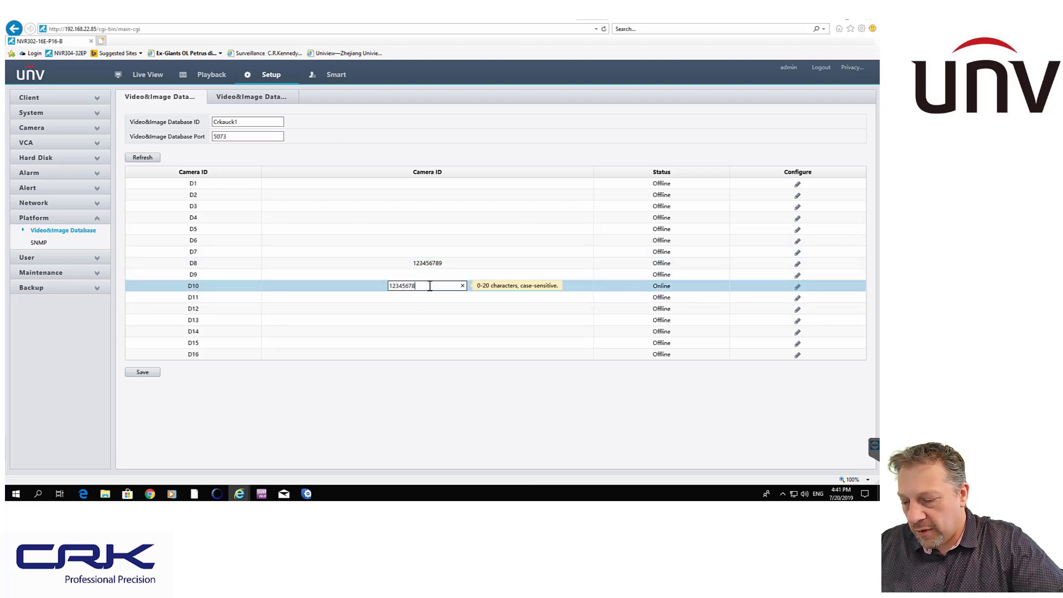
pyautogui.click(228, 289)
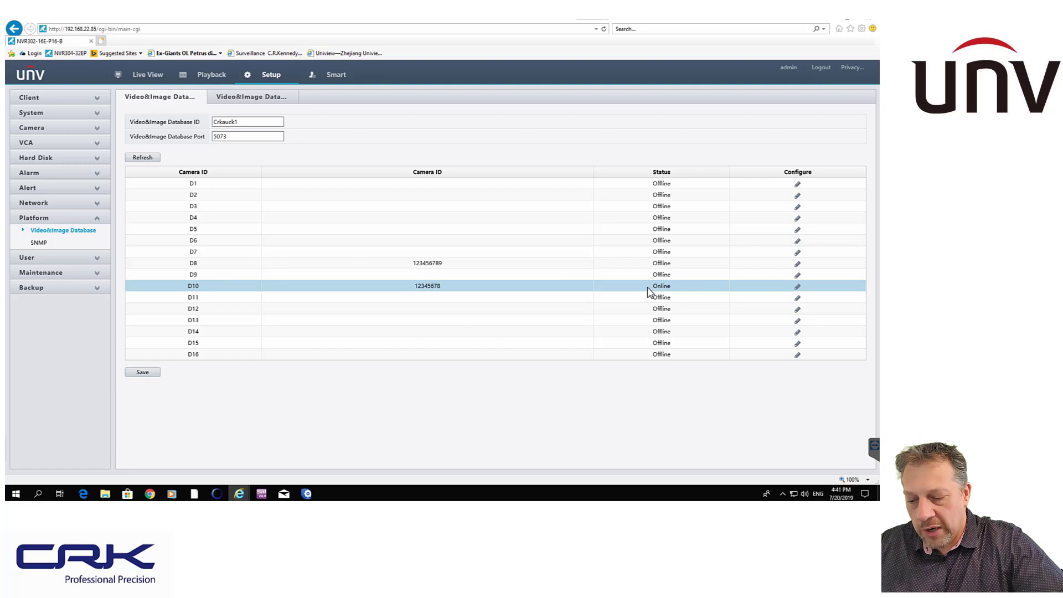
pyautogui.moveTo(647, 287); pyautogui.dragTo(676, 289)
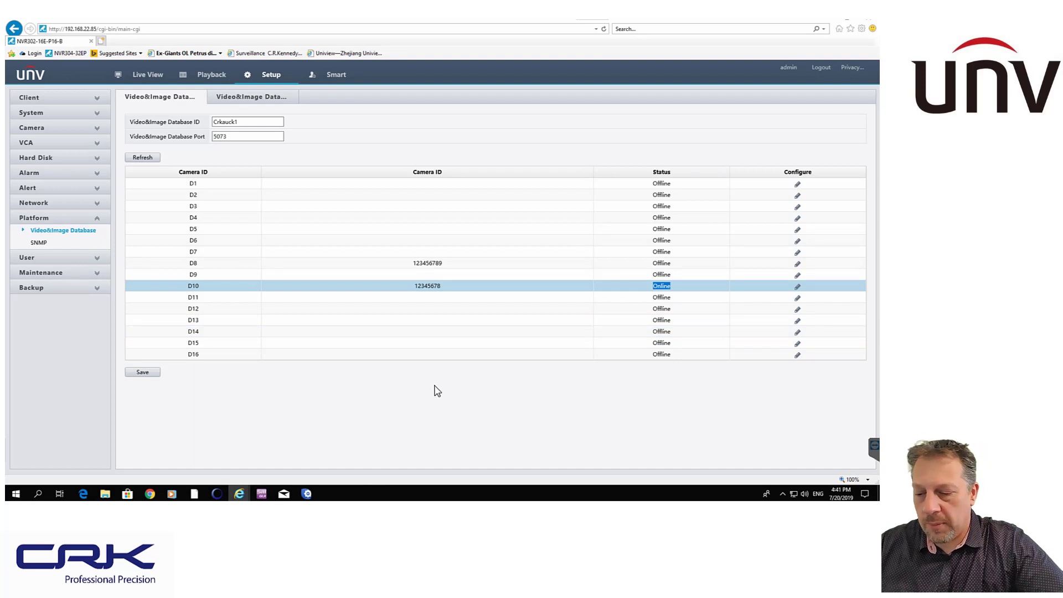
pyautogui.click(488, 265)
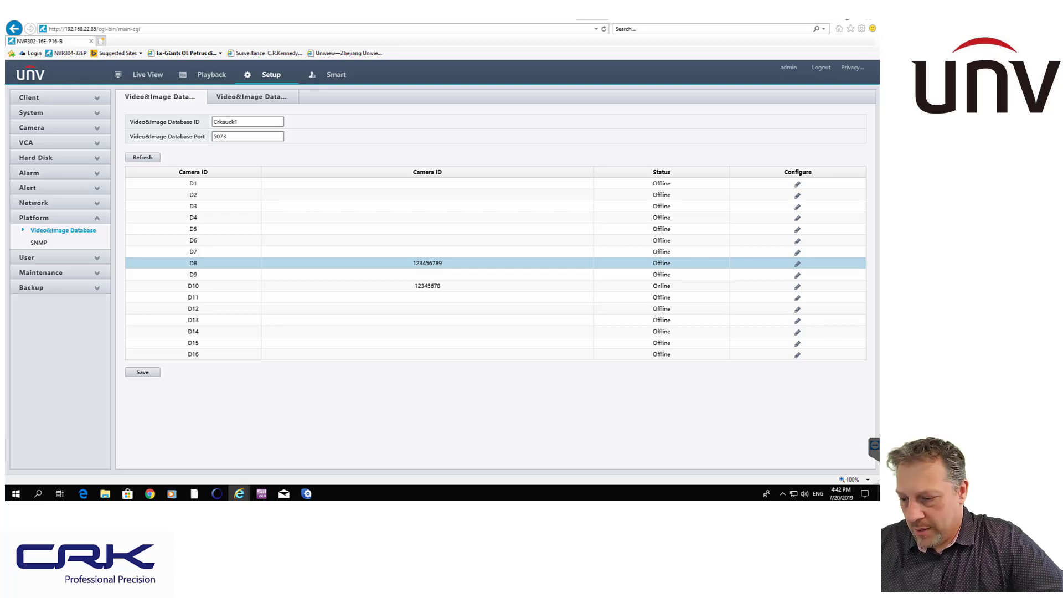
pyautogui.hotkey('alt', 'Tab')
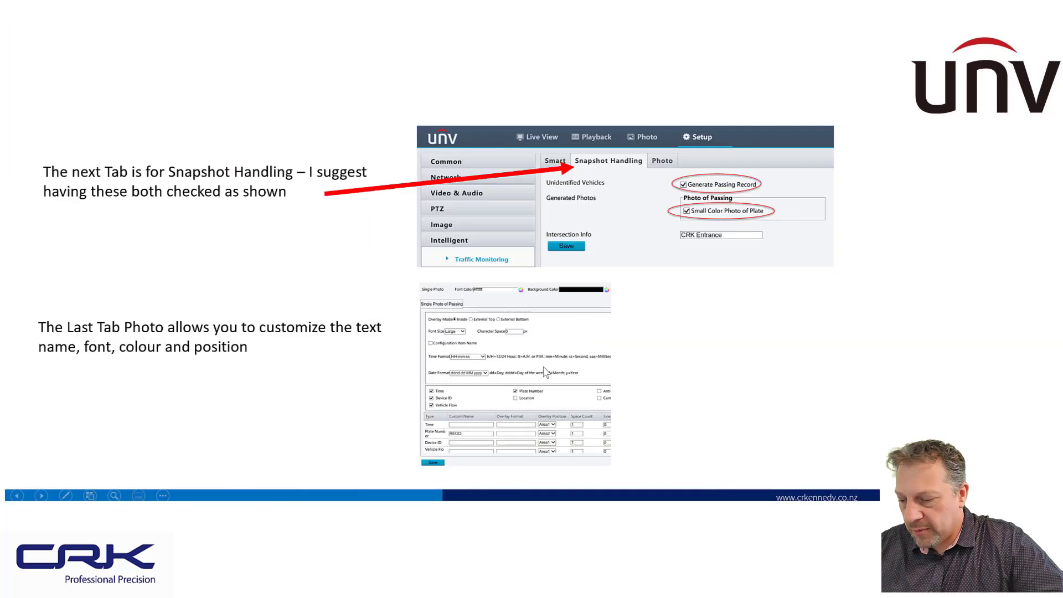
pyautogui.click(581, 358)
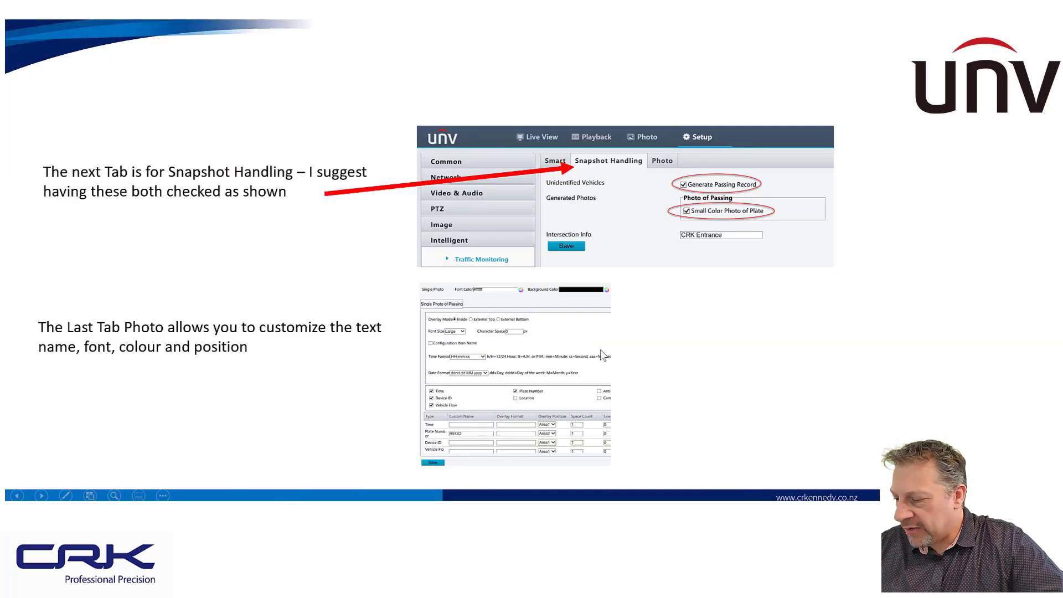
pyautogui.click(663, 349)
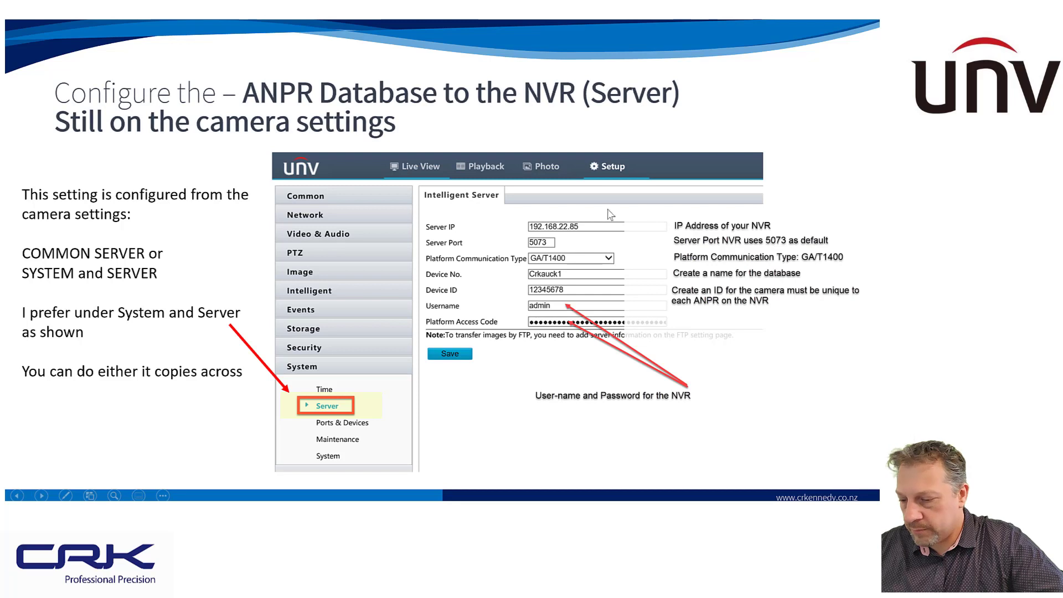
pyautogui.click(760, 386)
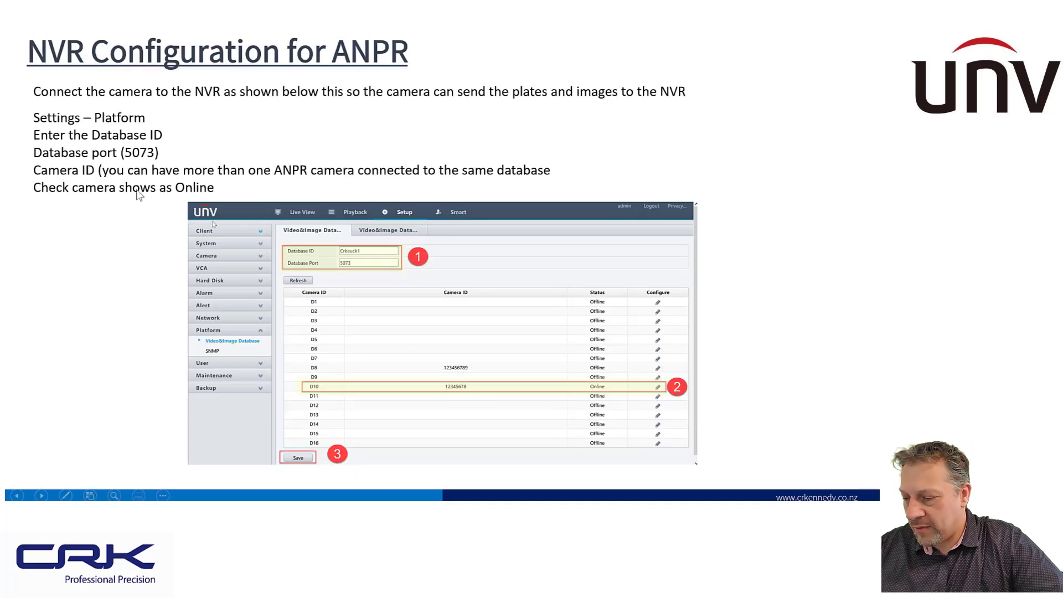